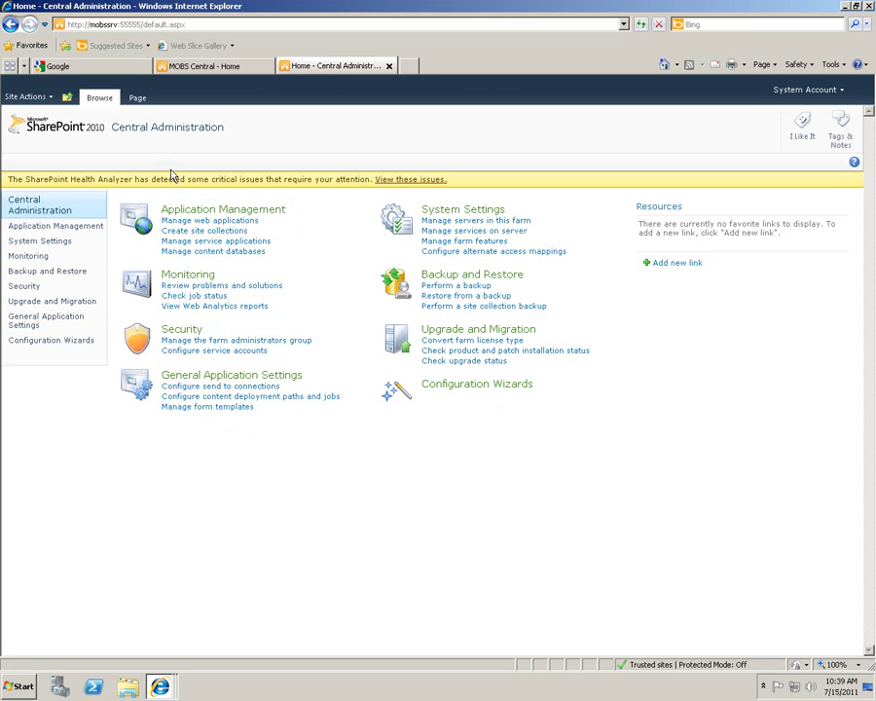
Open the Manage Project Web App Sites page for the Project Server Service Application.
{"action": "left_click", "coordinate": [206, 249]}
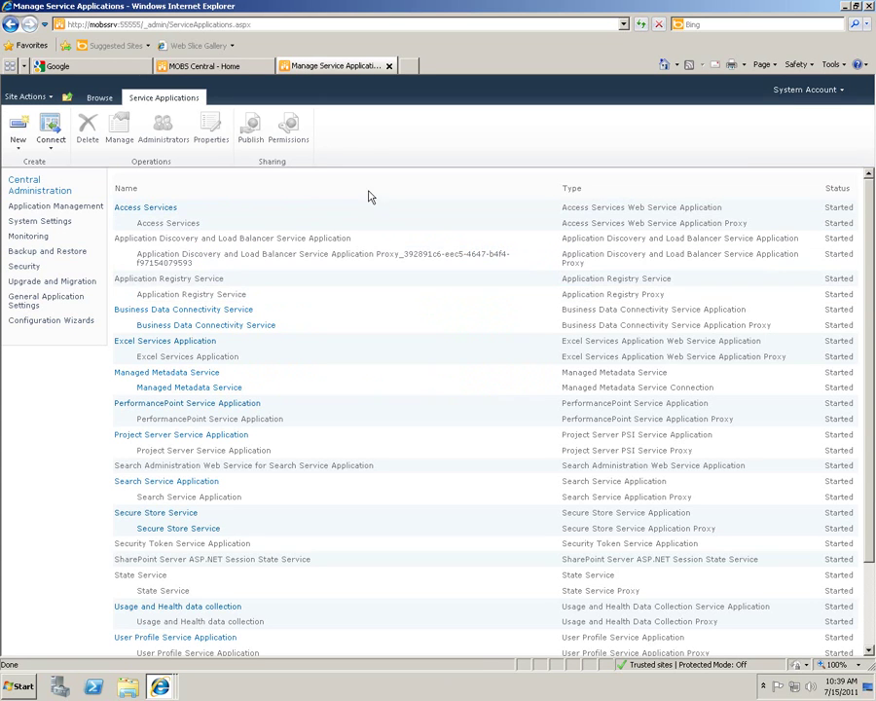
{"action": "scroll", "coordinate": [303, 321], "scroll_direction": "down", "scroll_amount": 3}
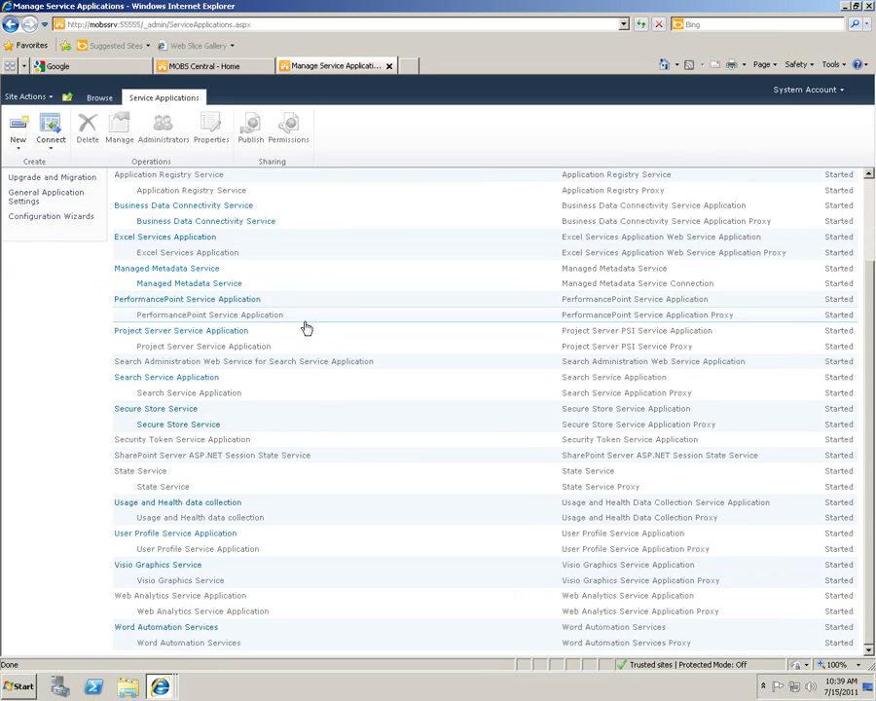
{"action": "left_click", "coordinate": [197, 346]}
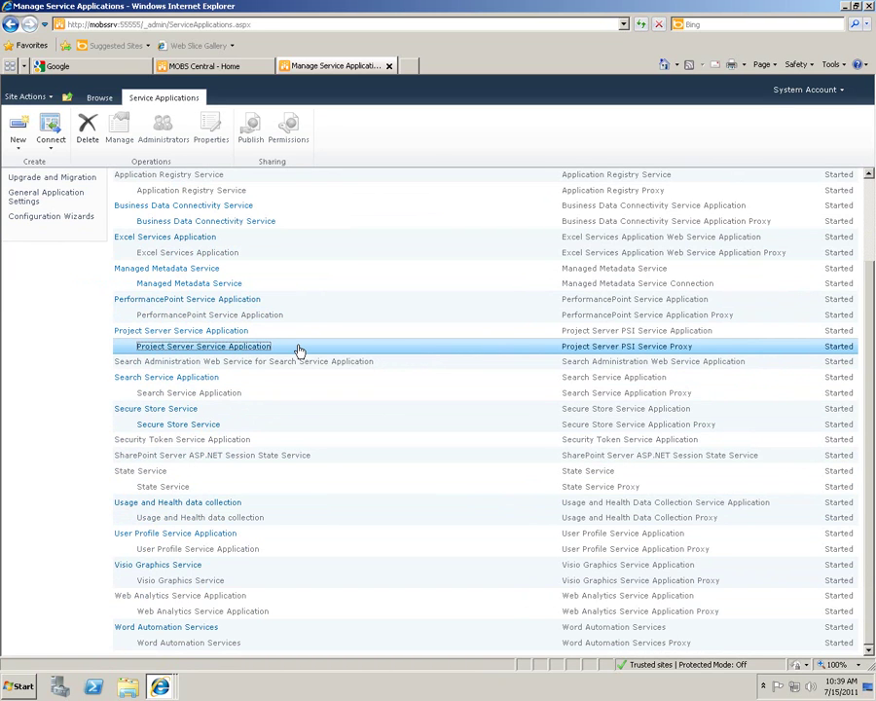
{"action": "left_click", "coordinate": [231, 332]}
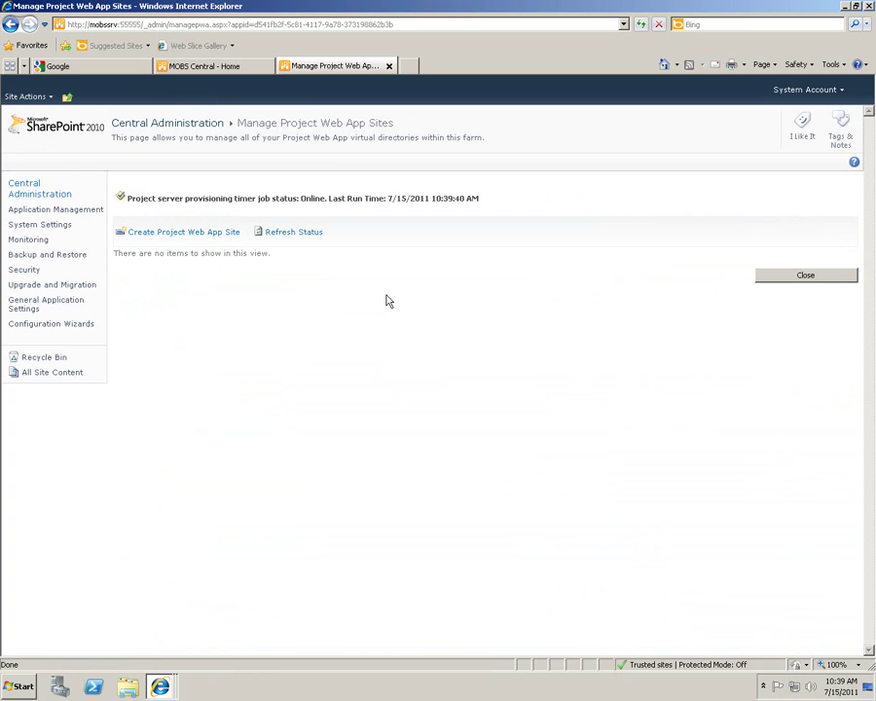
Fill in a new Project Web App site with path PWA and ProjectServer databases, reviewing administrator and quota fields.
{"action": "left_click", "coordinate": [183, 238]}
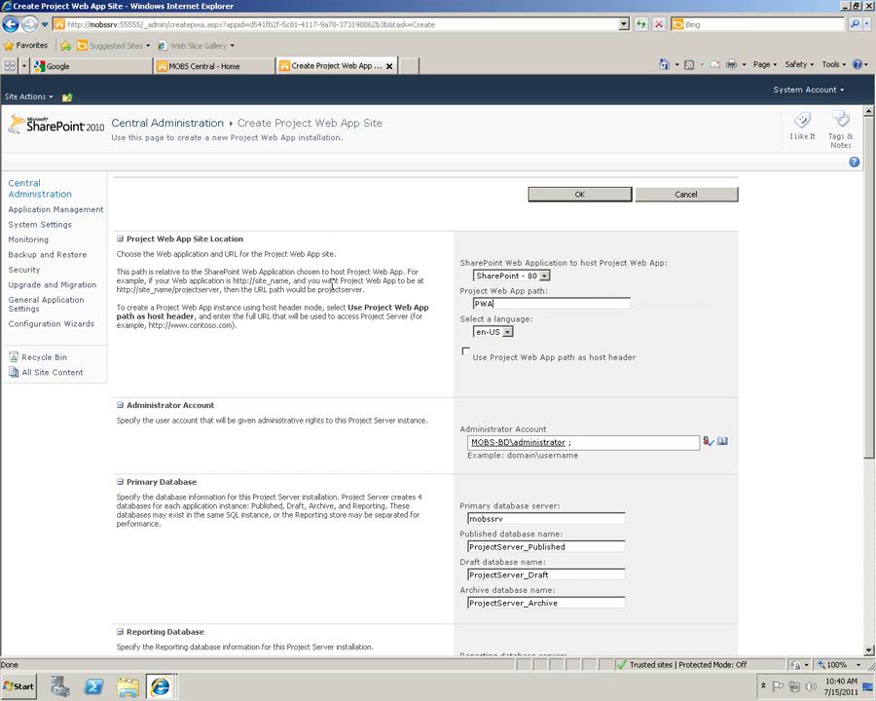
{"action": "scroll", "coordinate": [351, 304], "scroll_direction": "down", "scroll_amount": 2}
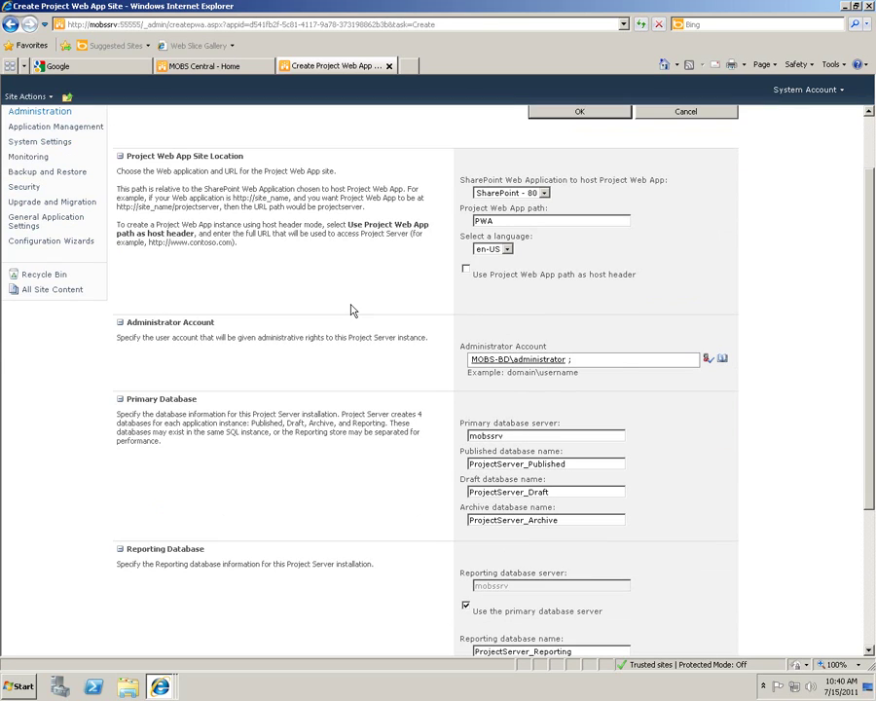
{"action": "left_click", "coordinate": [580, 360]}
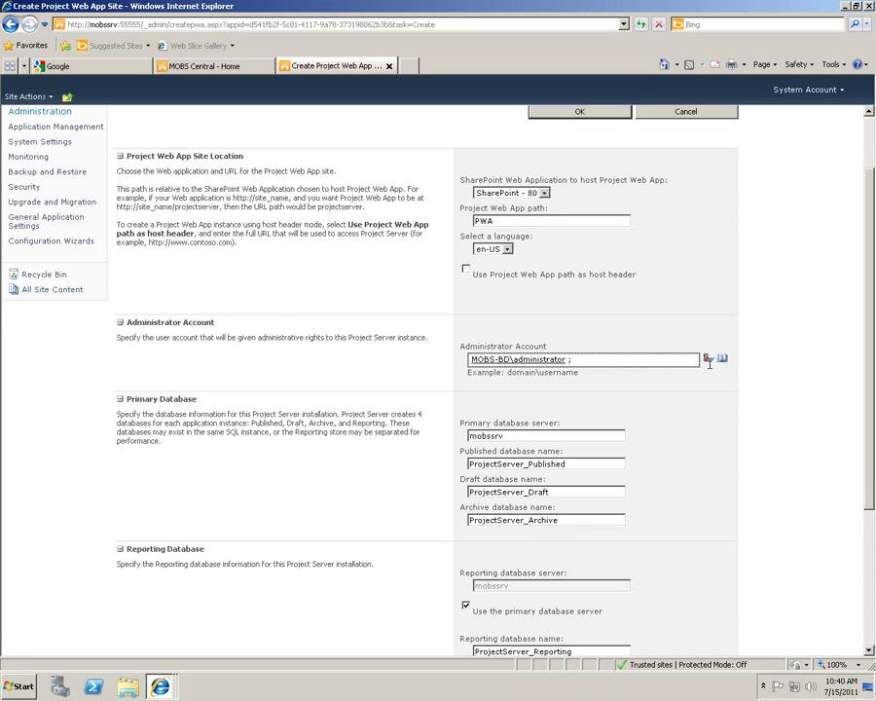
{"action": "scroll", "coordinate": [393, 341], "scroll_direction": "up", "scroll_amount": 3}
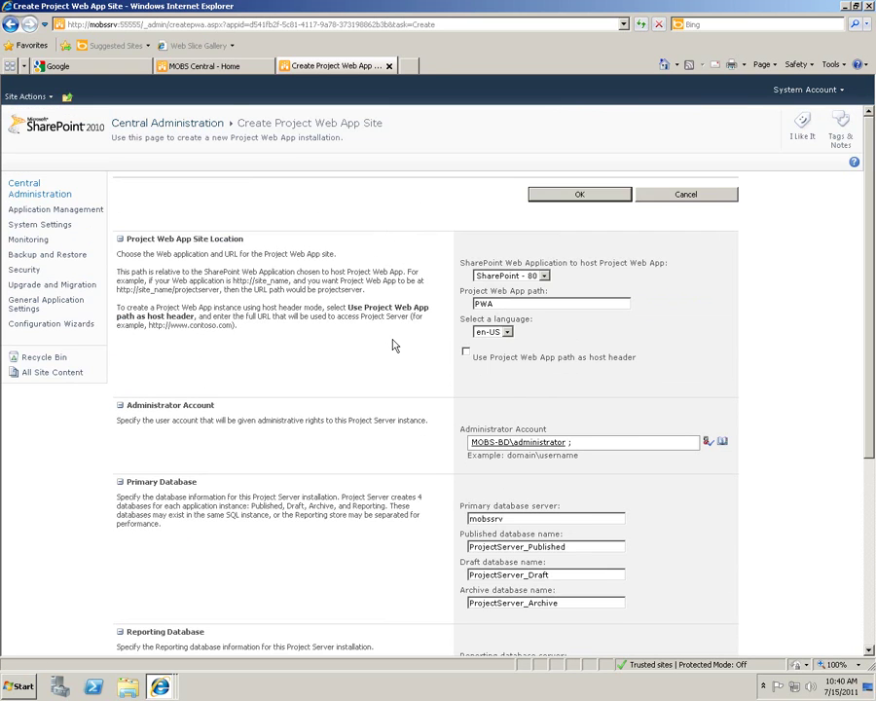
{"action": "scroll", "coordinate": [394, 343], "scroll_direction": "down", "scroll_amount": 8}
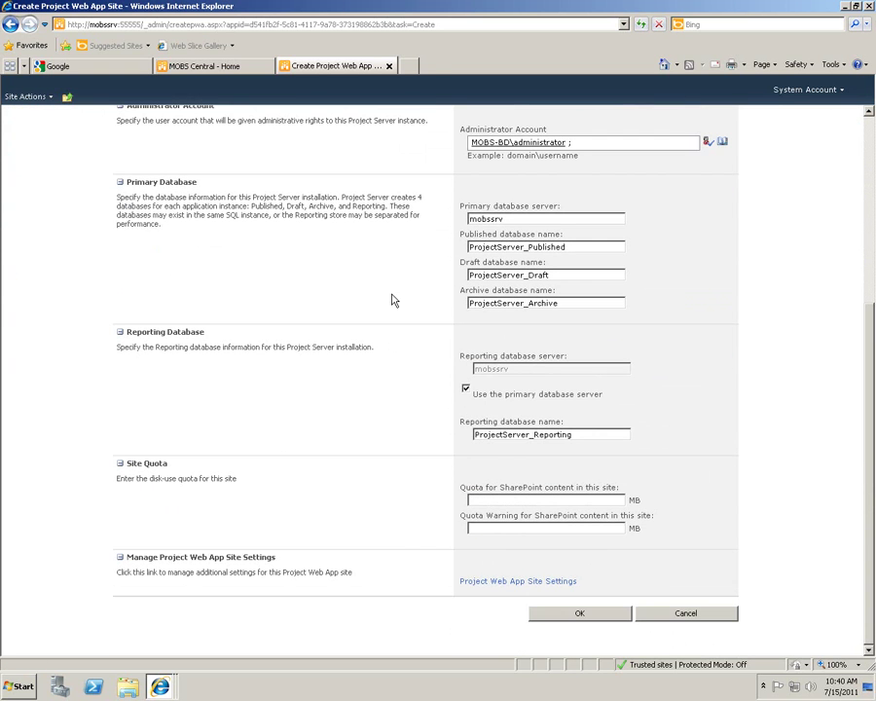
{"action": "left_click", "coordinate": [596, 498]}
{"action": "left_click", "coordinate": [547, 500]}
{"action": "left_click", "coordinate": [589, 615]}
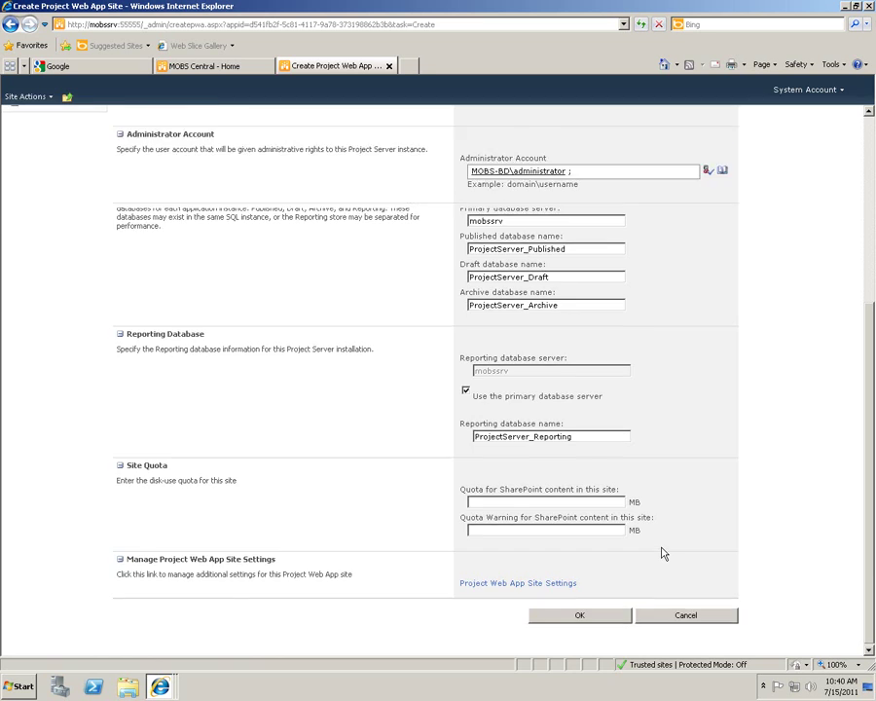
{"action": "scroll", "coordinate": [662, 553], "scroll_direction": "down", "scroll_amount": 2}
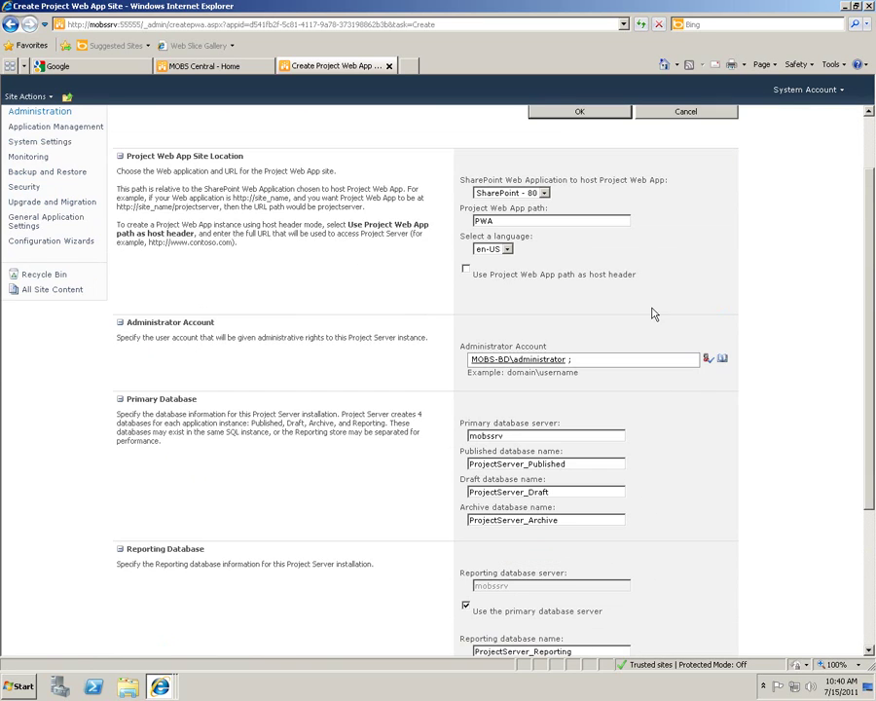
{"action": "scroll", "coordinate": [654, 313], "scroll_direction": "up", "scroll_amount": 3}
{"action": "left_click", "coordinate": [580, 196]}
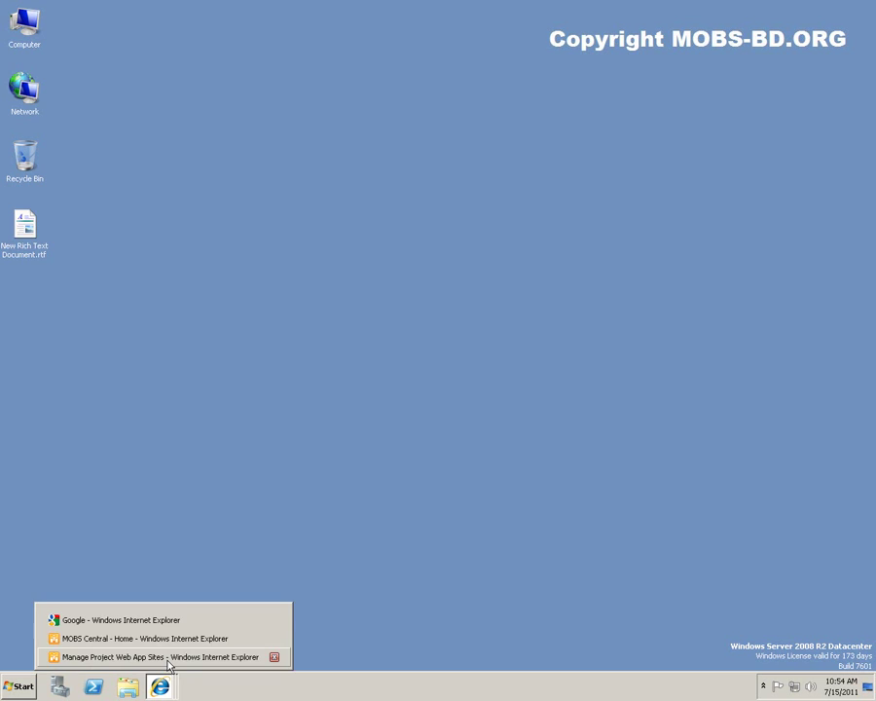
{"action": "left_click", "coordinate": [168, 660]}
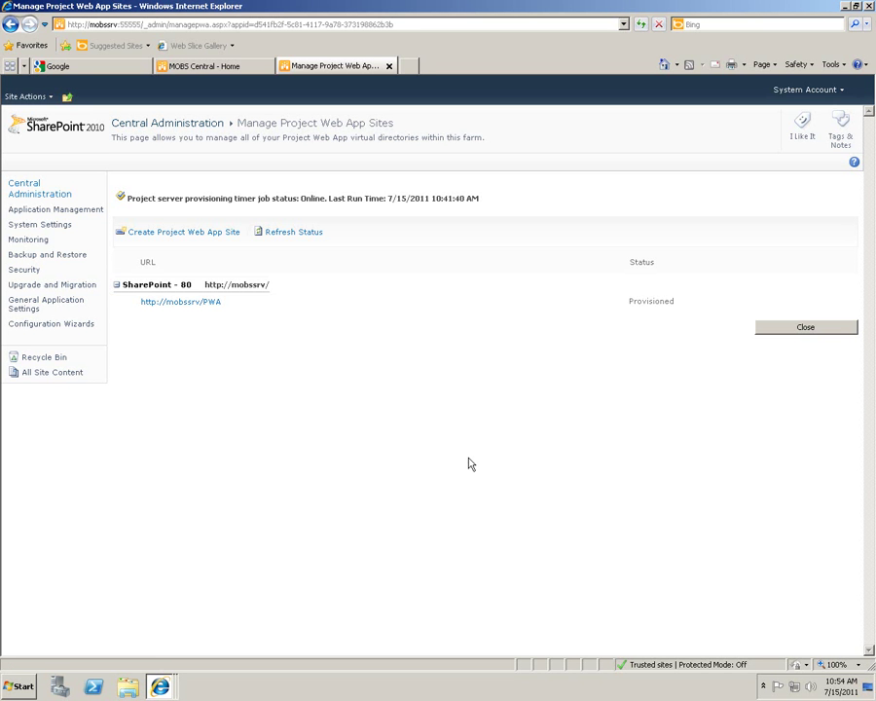
{"action": "mouse_move", "coordinate": [469, 303]}
{"action": "left_click", "coordinate": [409, 65]}
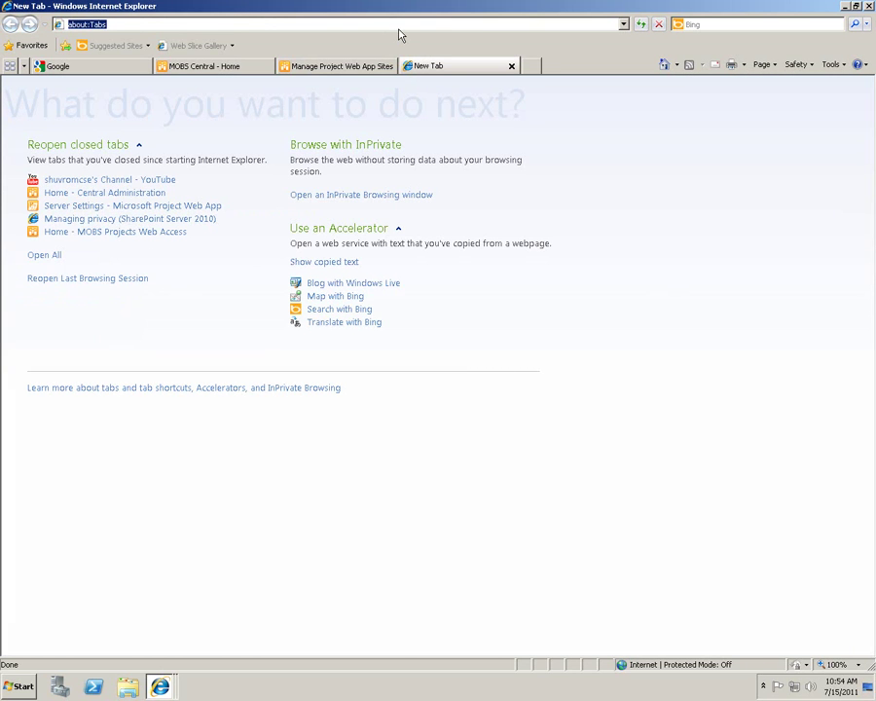
{"action": "type", "text": "//"}
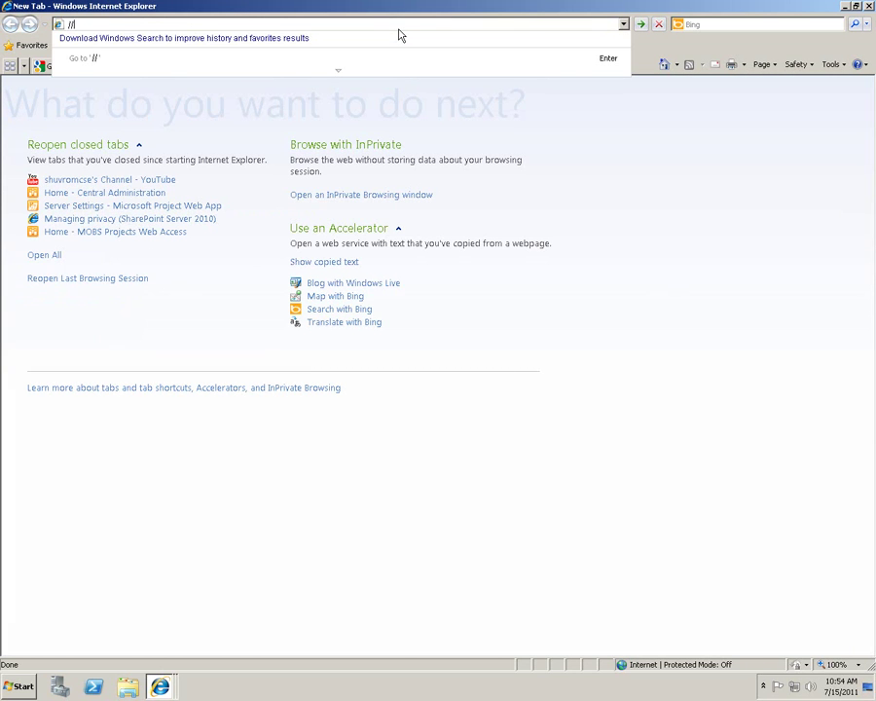
{"action": "type", "text": "mobssrv/pwa"}
{"action": "key", "text": "Return"}
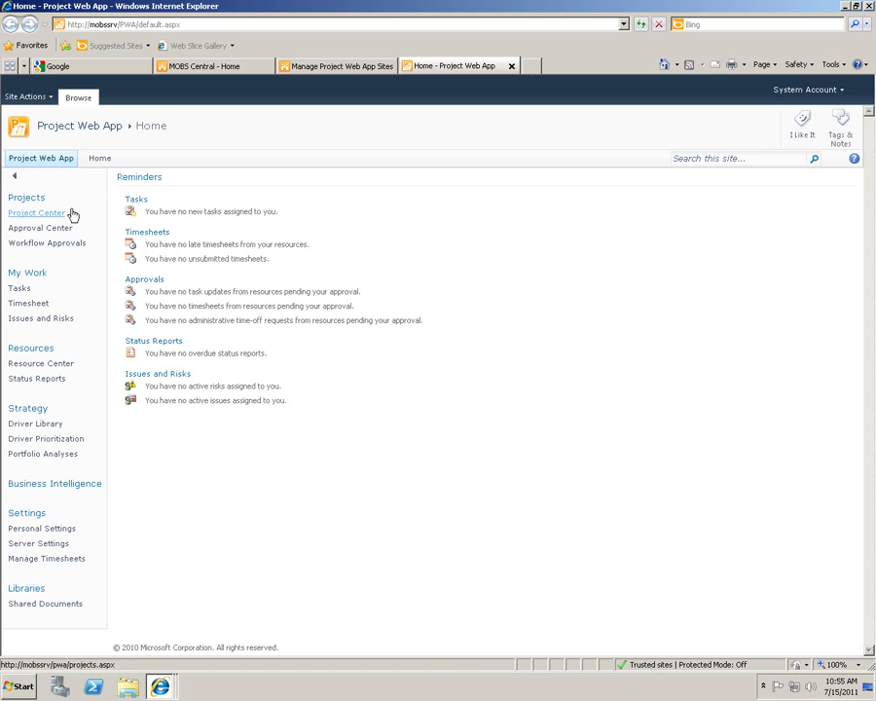
{"action": "left_click", "coordinate": [25, 216]}
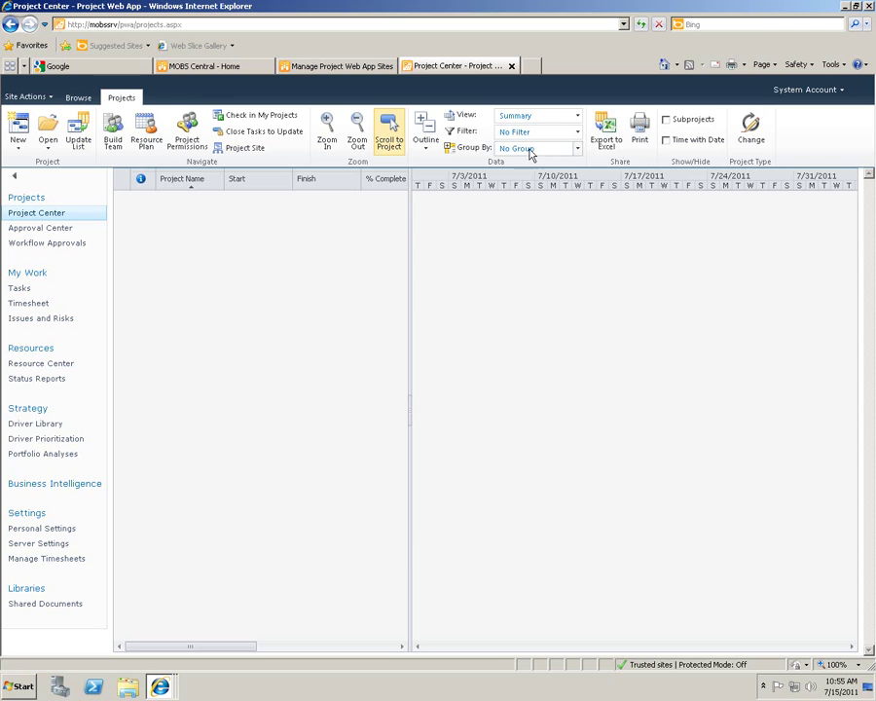
{"action": "left_click", "coordinate": [26, 227]}
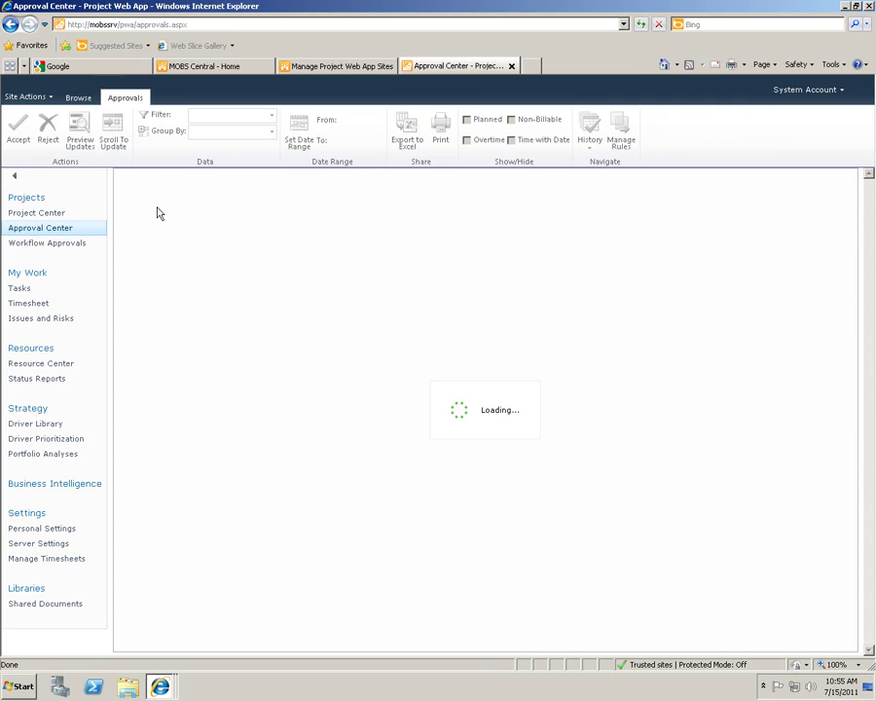
{"action": "left_click", "coordinate": [47, 245]}
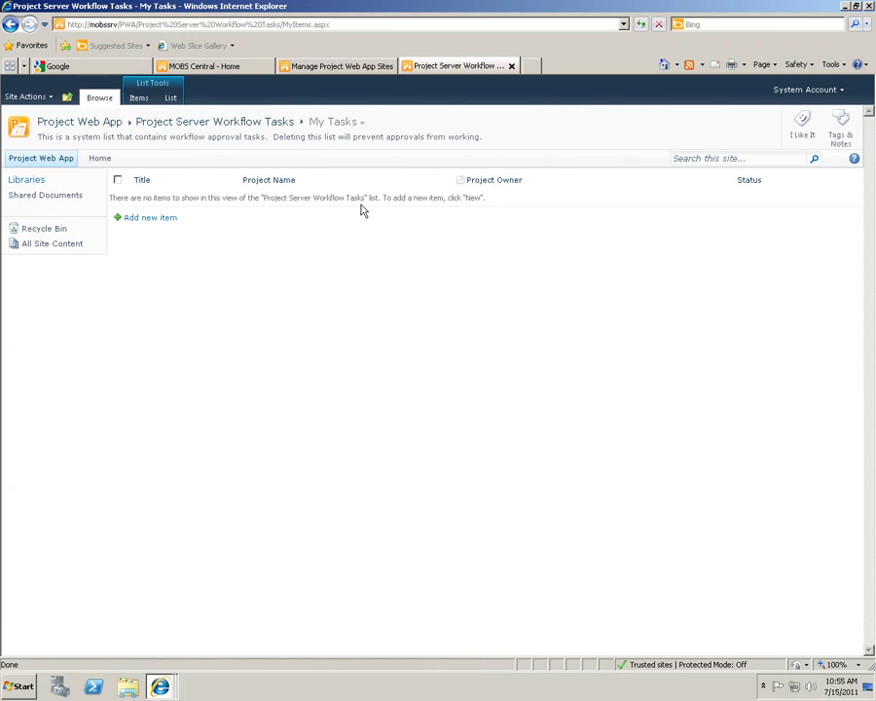
{"action": "left_click", "coordinate": [146, 217]}
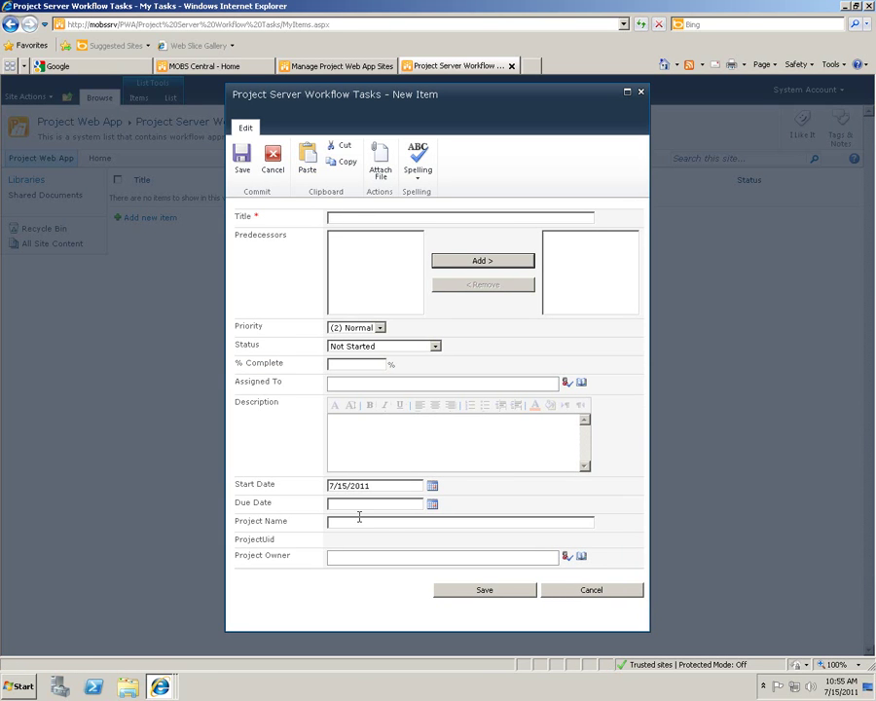
{"action": "left_click", "coordinate": [594, 590]}
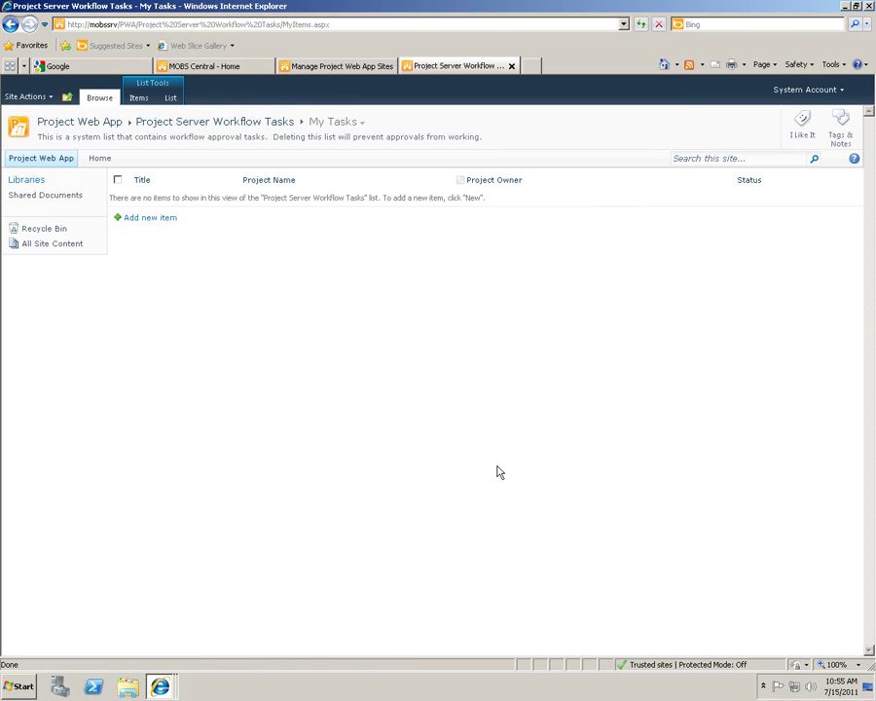
{"action": "left_click", "coordinate": [35, 161]}
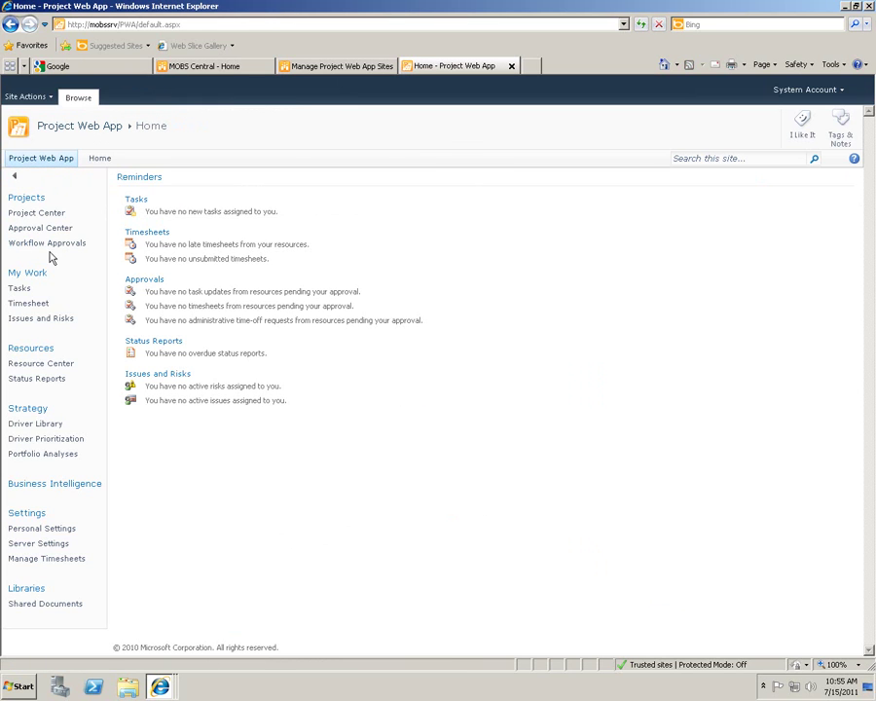
Visit Tasks and Timesheet, check the Select Period calendar, cancel, then open Issues and Risks.
{"action": "left_click", "coordinate": [18, 291]}
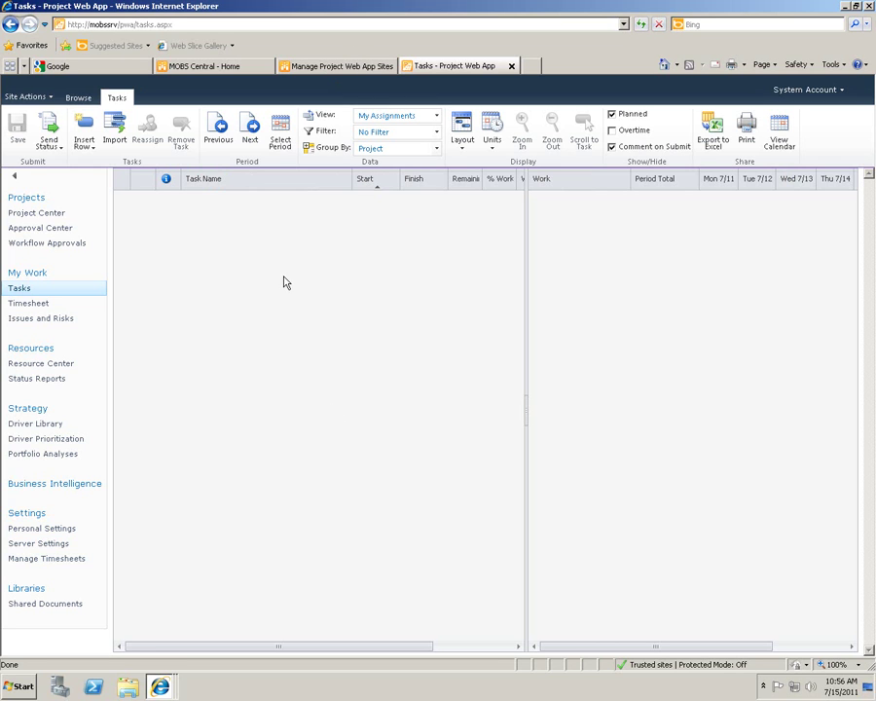
{"action": "left_click", "coordinate": [28, 305]}
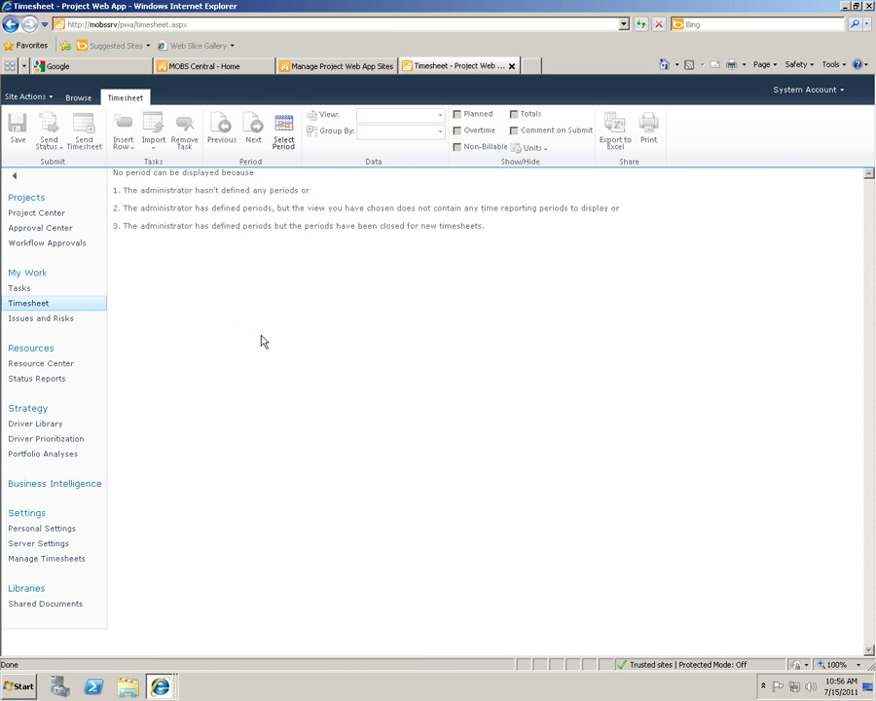
{"action": "left_click", "coordinate": [285, 126]}
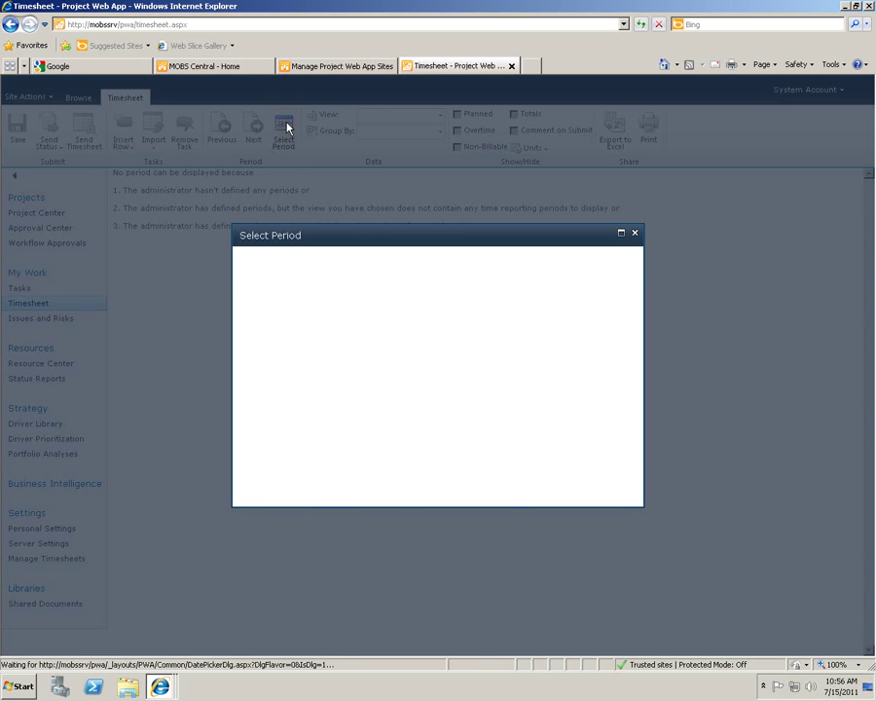
{"action": "left_click", "coordinate": [412, 287]}
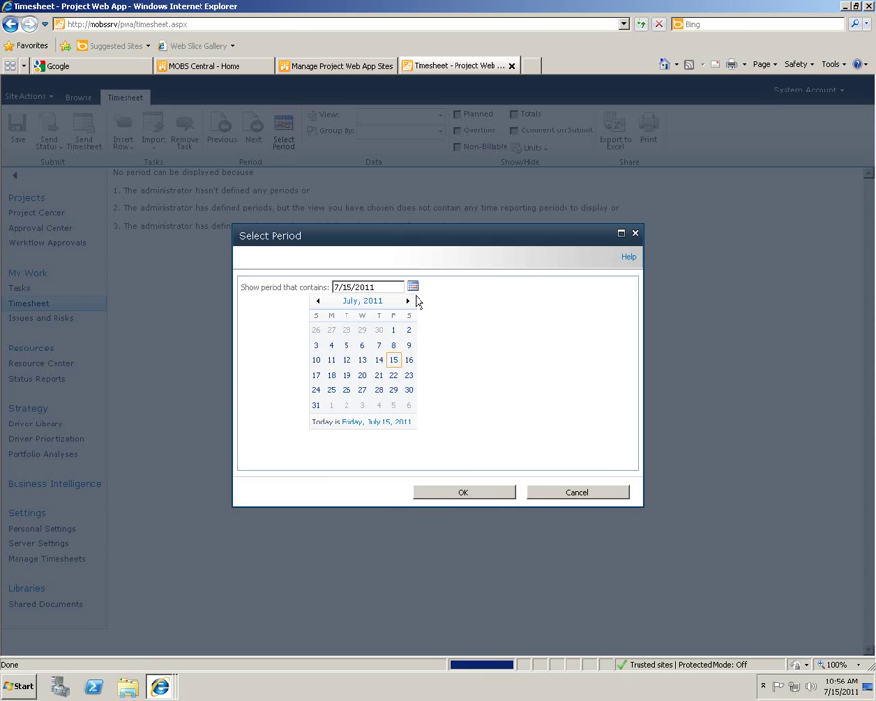
{"action": "left_click", "coordinate": [580, 492]}
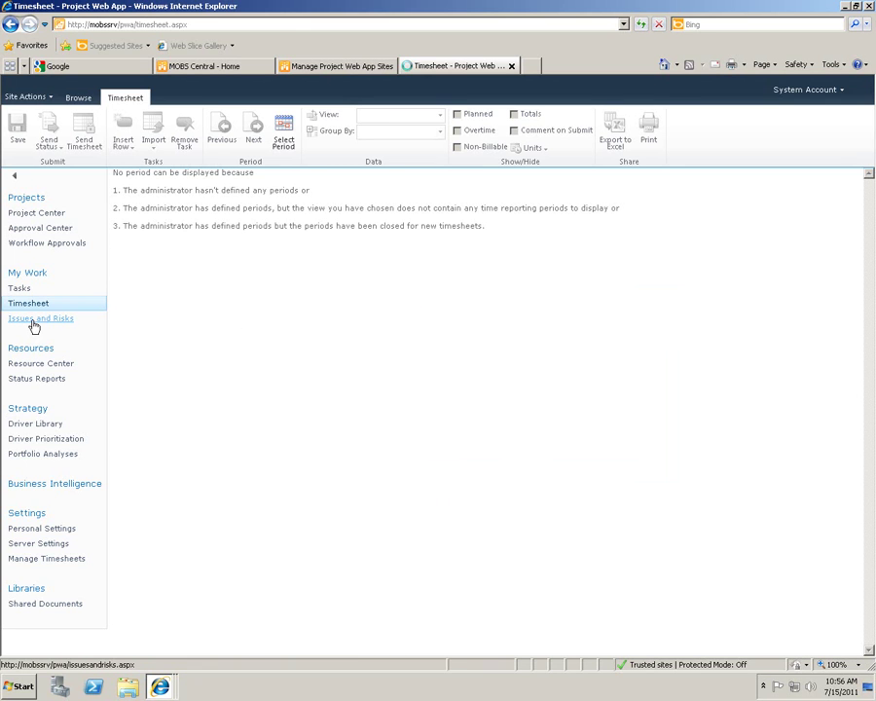
{"action": "left_click", "coordinate": [32, 320]}
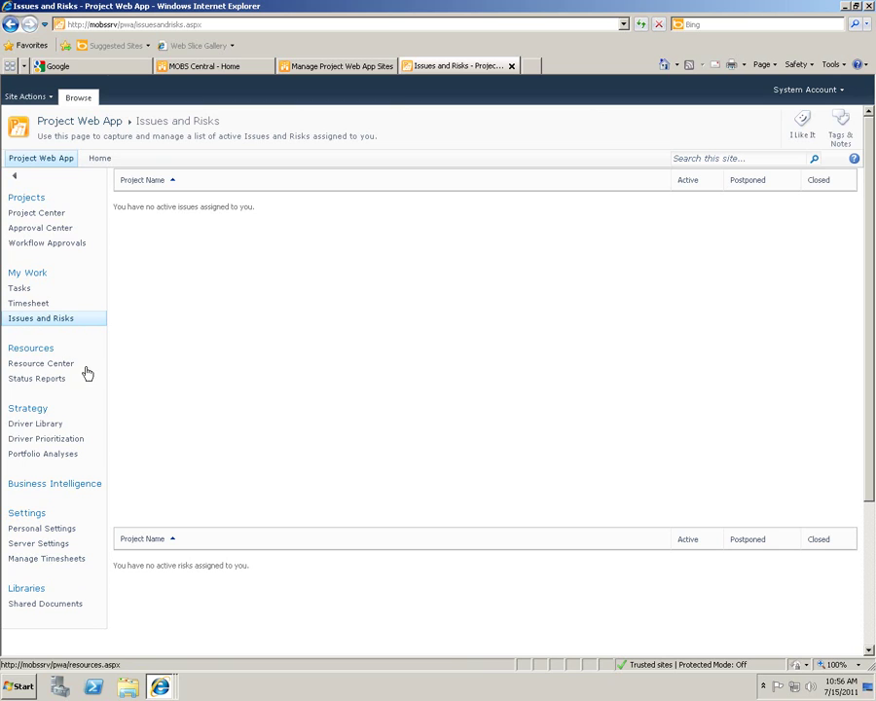
Browse Resource Center, Status Reports, Driver Library, Portfolio Analyses, then Business Intelligence Center.
{"action": "left_click", "coordinate": [37, 364]}
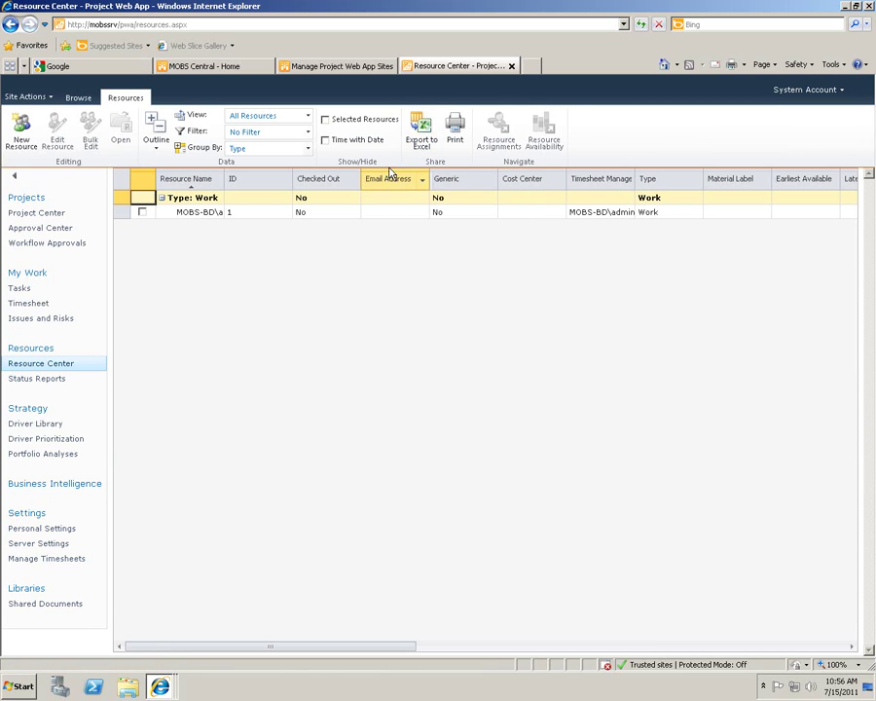
{"action": "left_click", "coordinate": [411, 140]}
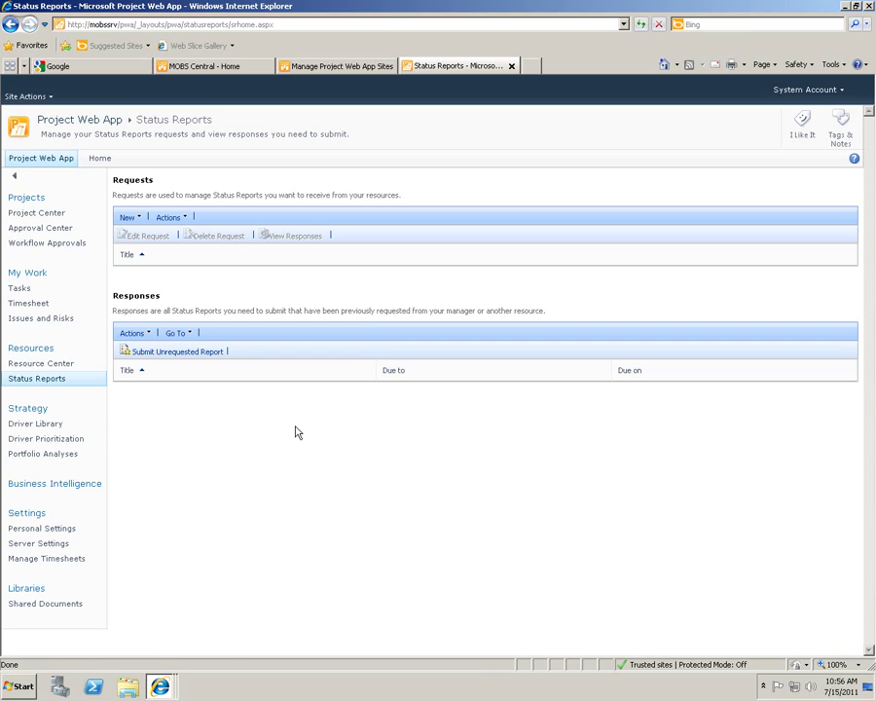
{"action": "left_click", "coordinate": [21, 438]}
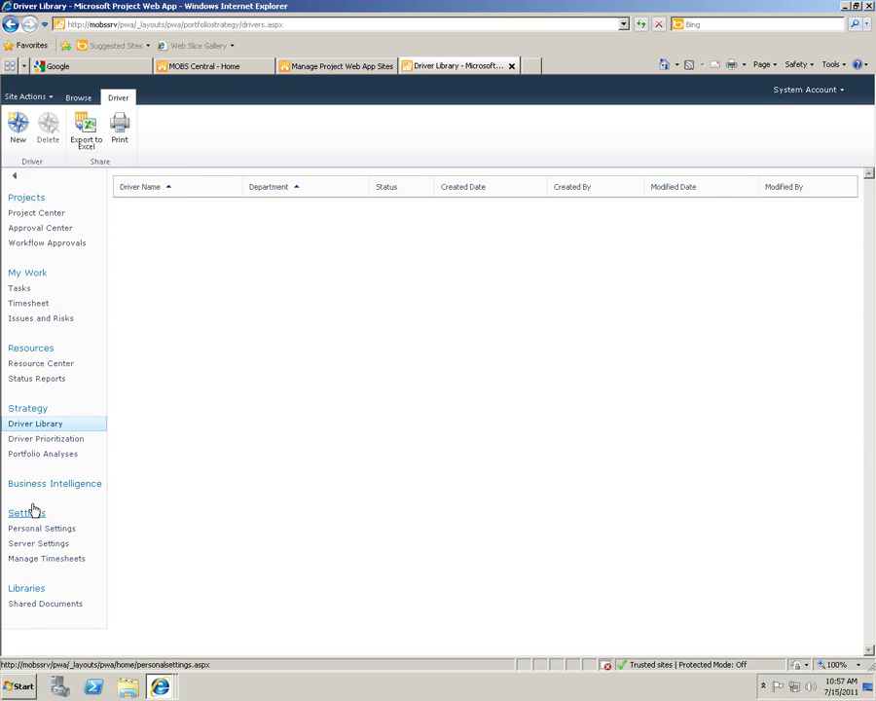
{"action": "left_click", "coordinate": [31, 454]}
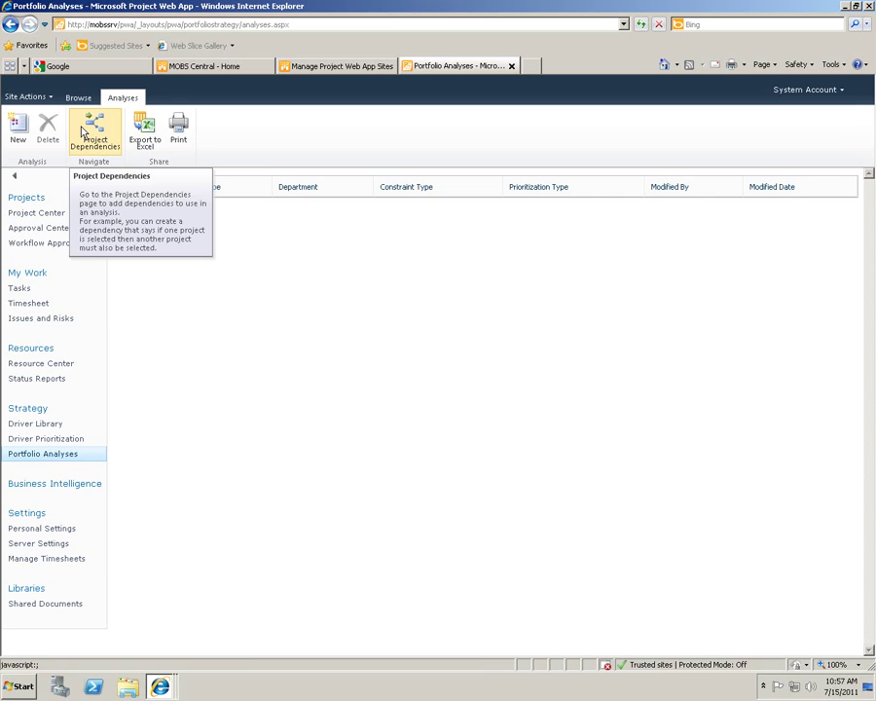
{"action": "left_click", "coordinate": [49, 486]}
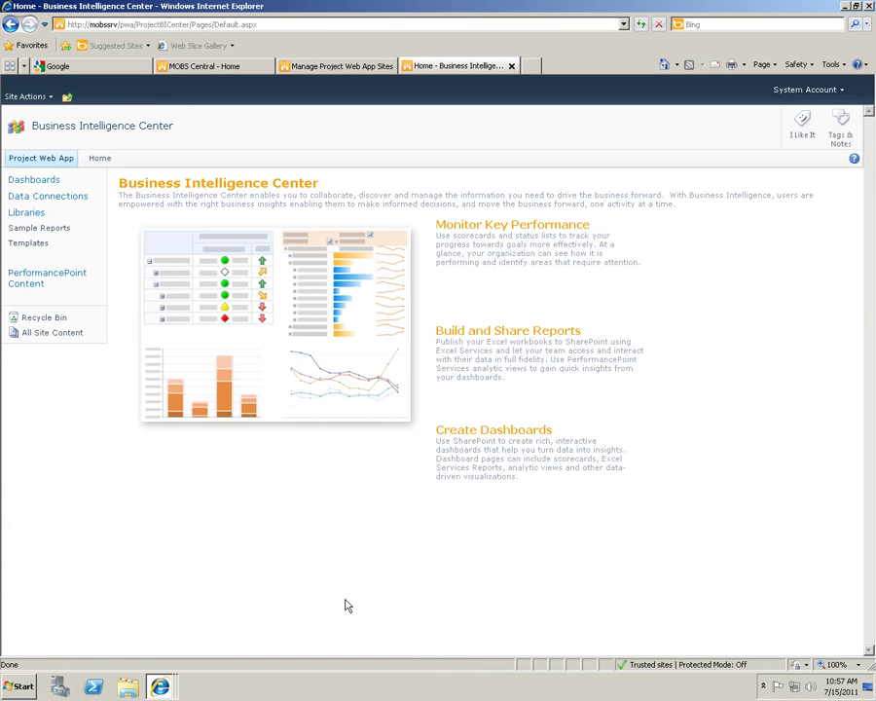
{"action": "mouse_move", "coordinate": [512, 292]}
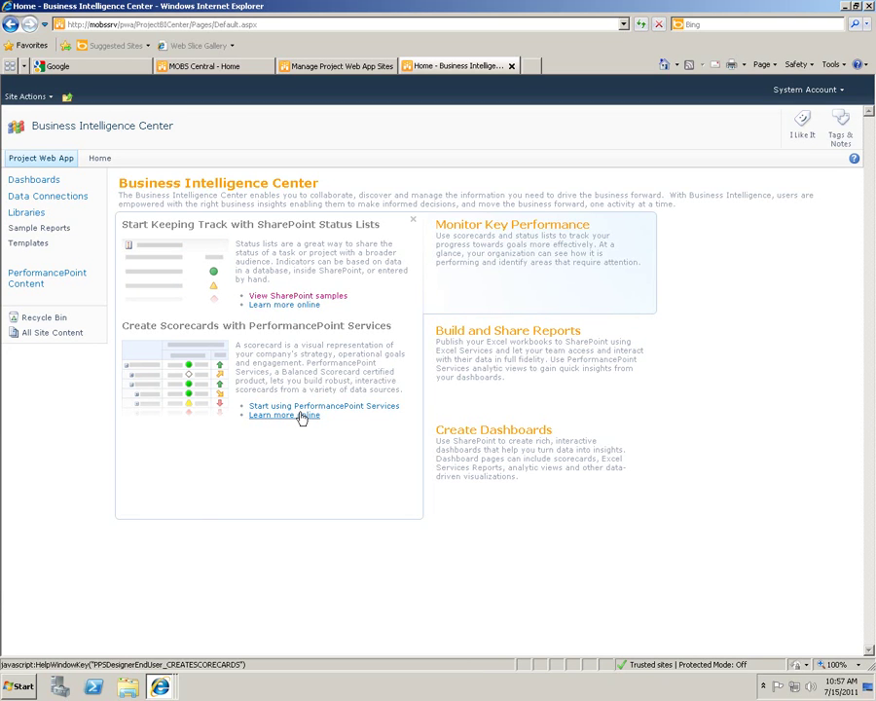
{"action": "mouse_move", "coordinate": [521, 435]}
{"action": "mouse_move", "coordinate": [521, 337]}
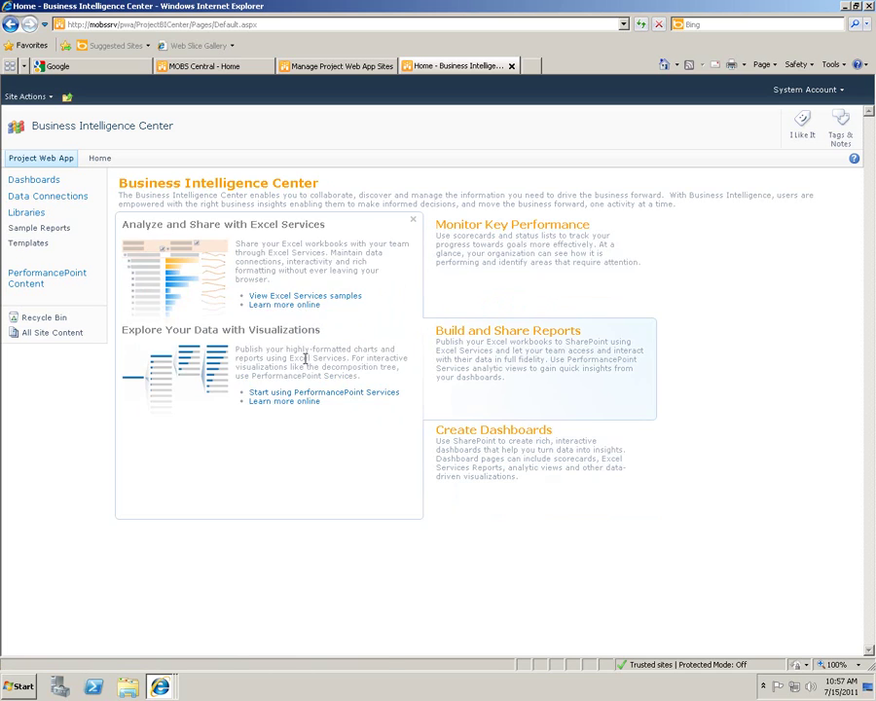
{"action": "mouse_move", "coordinate": [496, 409]}
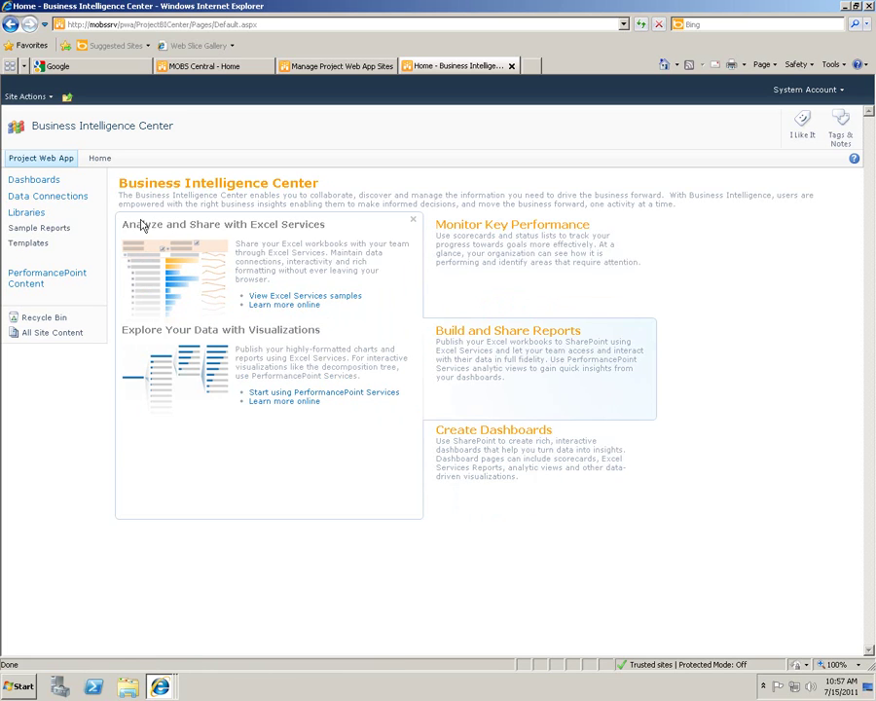
Go from the PWA home through Personal Settings and Server Settings to Manage Timesheets.
{"action": "left_click", "coordinate": [44, 160]}
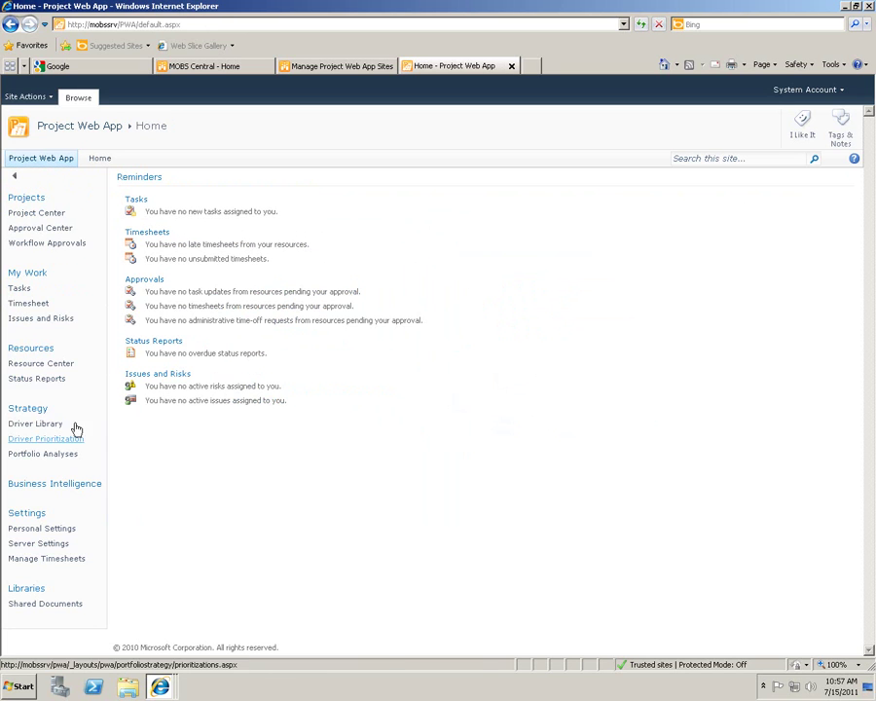
{"action": "left_click", "coordinate": [39, 530]}
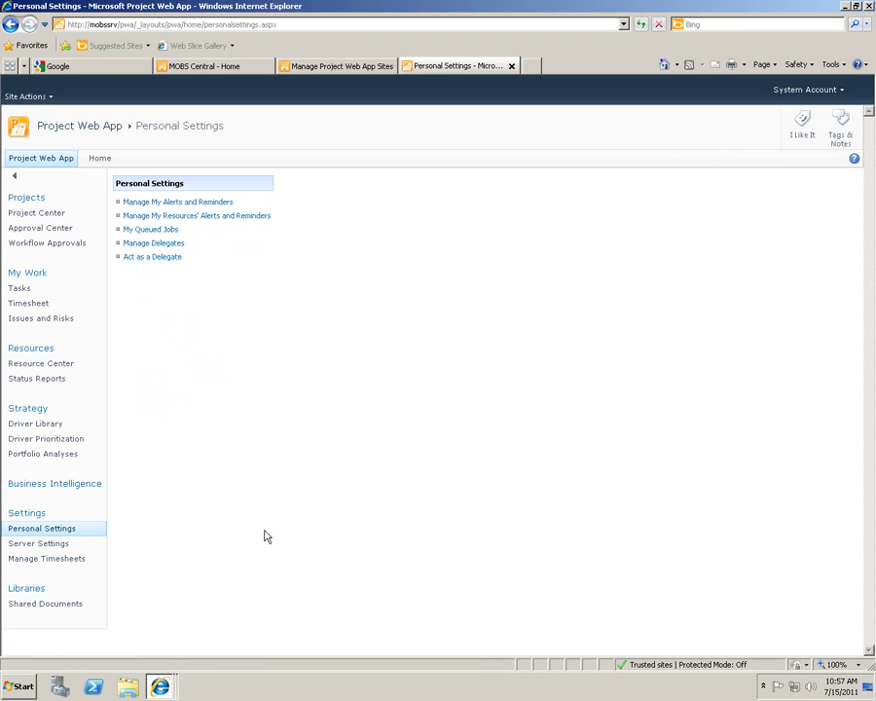
{"action": "left_click", "coordinate": [39, 546]}
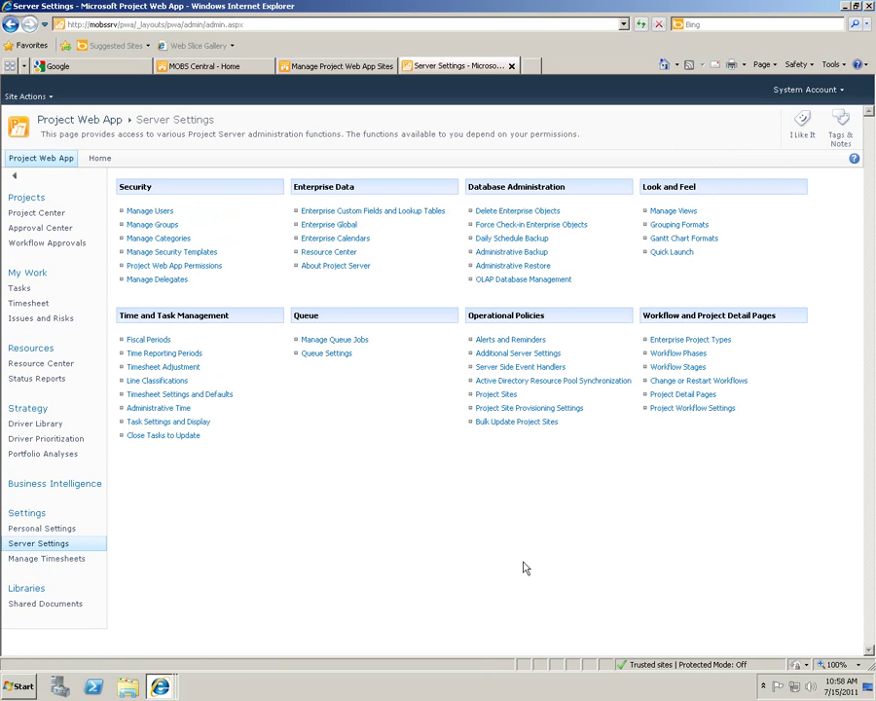
{"action": "left_click", "coordinate": [371, 137]}
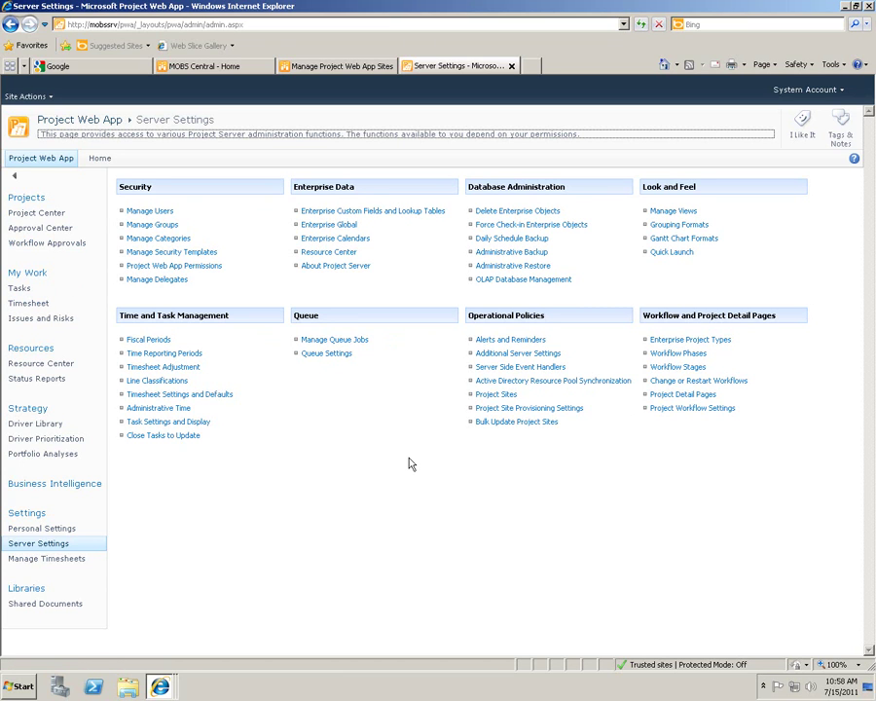
{"action": "left_click", "coordinate": [55, 560]}
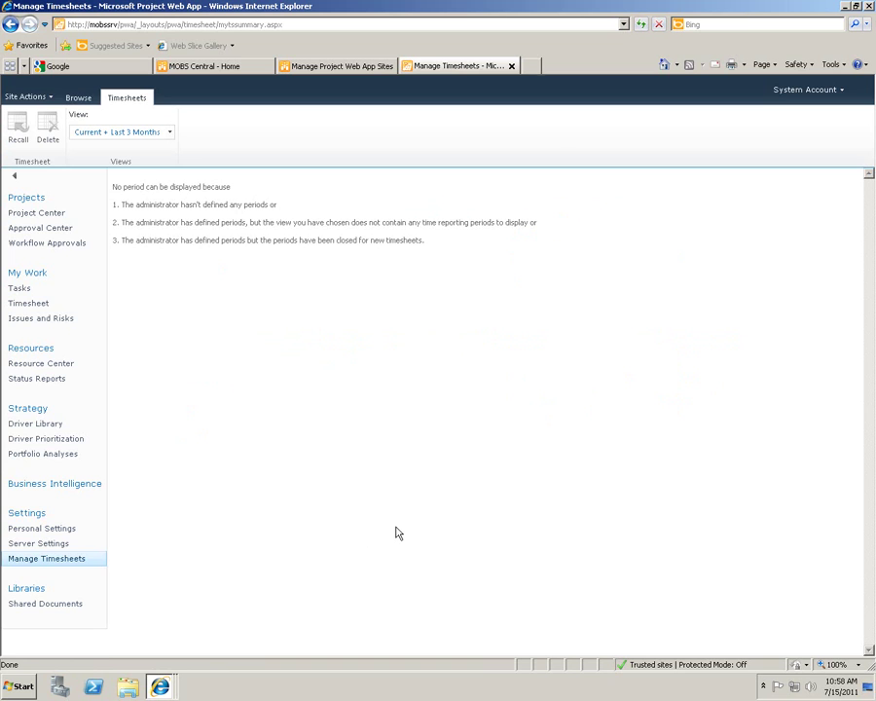
Open the empty Project Center, then rearrange and re-maximize the browser window on its tab.
{"action": "left_click", "coordinate": [18, 214]}
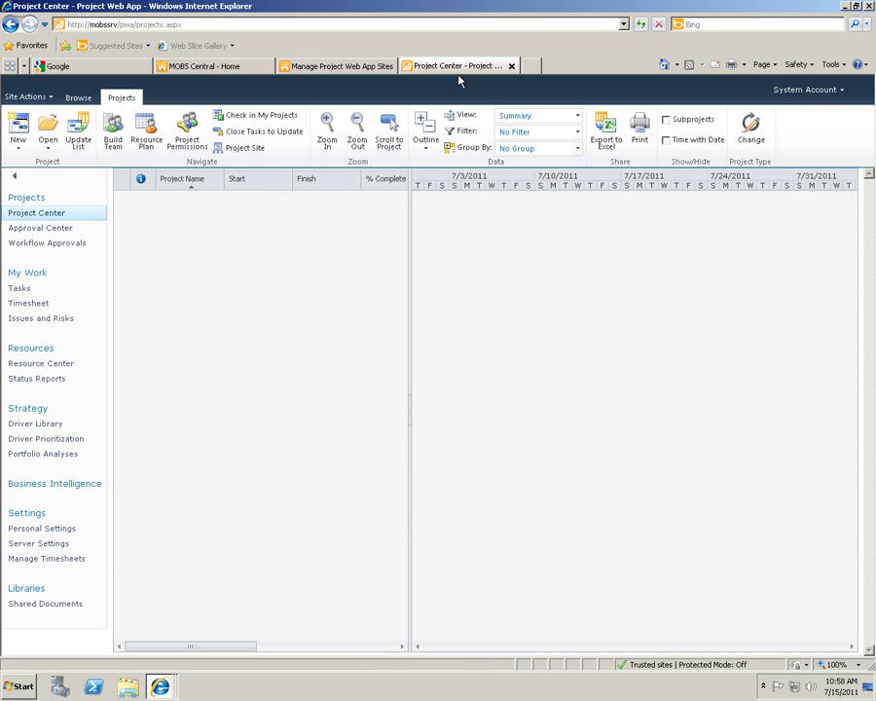
{"action": "left_click", "coordinate": [343, 66]}
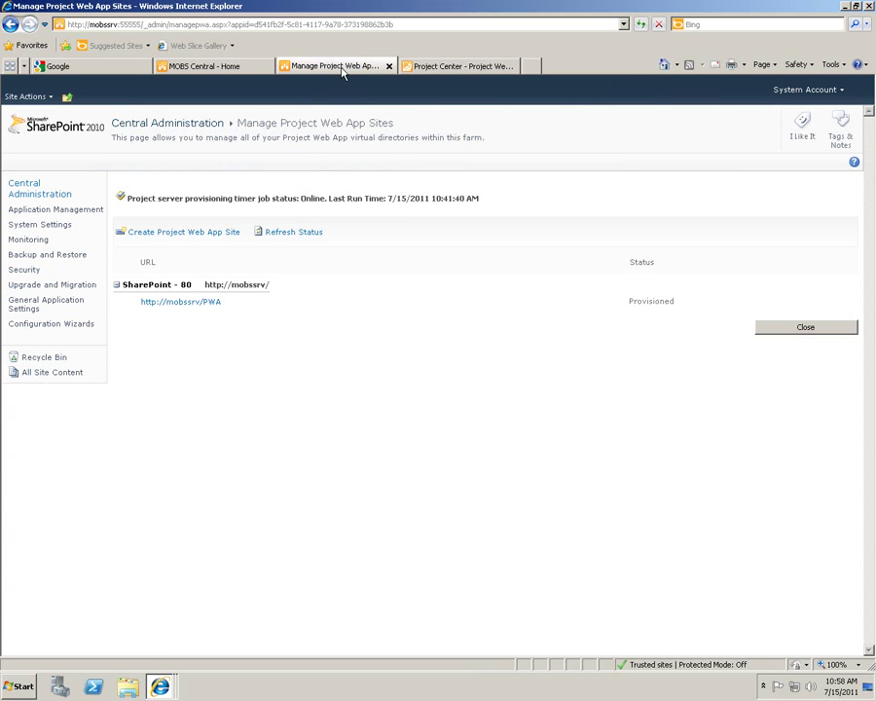
{"action": "double_click", "coordinate": [558, 7]}
{"action": "left_click_drag", "start_coordinate": [571, 54], "coordinate": [477, 145]}
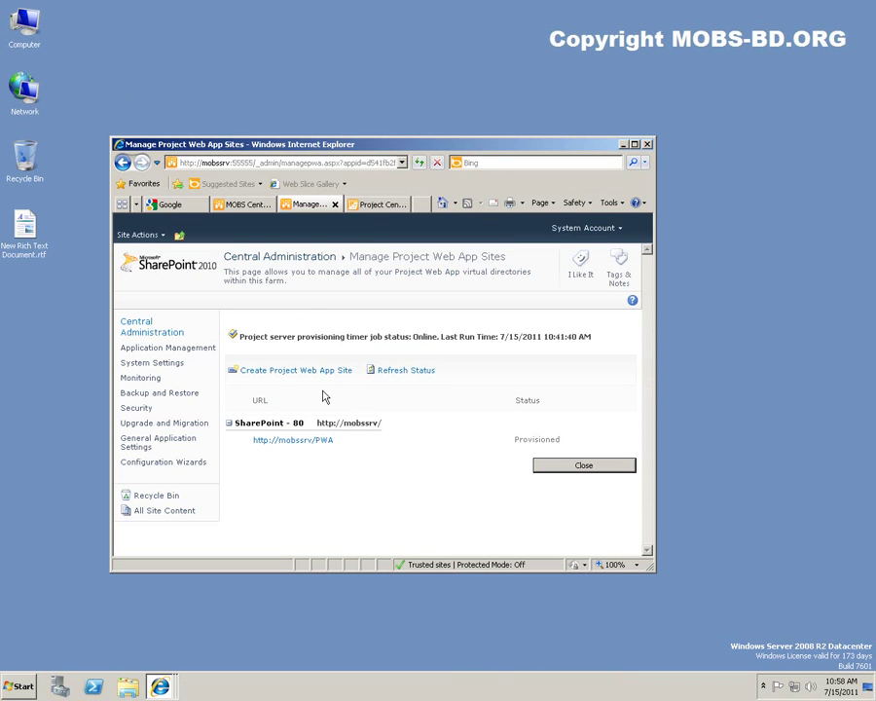
{"action": "left_click", "coordinate": [382, 206]}
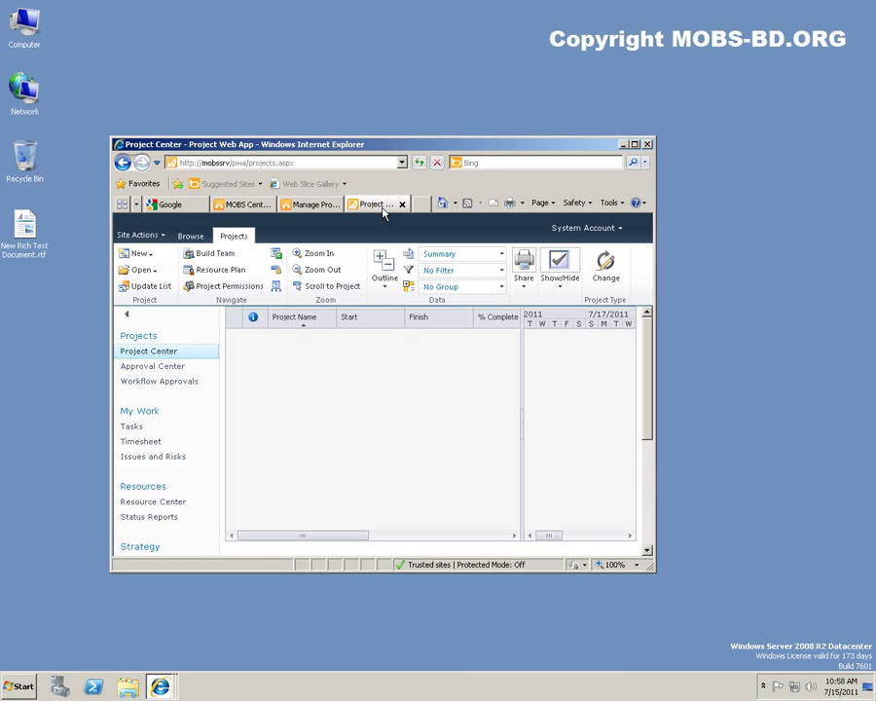
{"action": "double_click", "coordinate": [399, 148]}
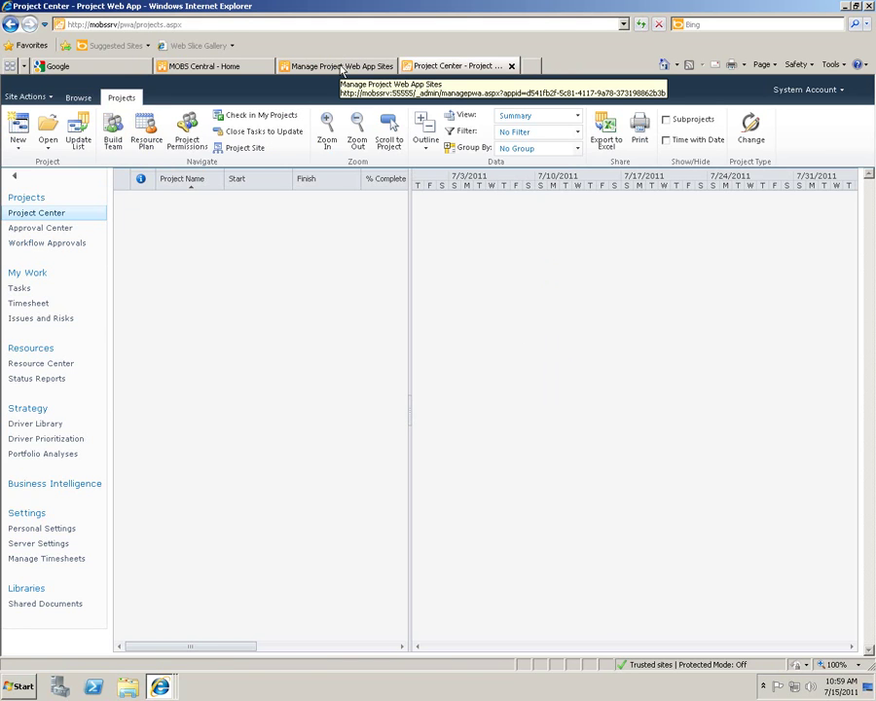
Visit MOBS Central Site Settings, return to the home page, and show the ribbon's Page commands.
{"action": "left_click", "coordinate": [341, 67]}
{"action": "left_click", "coordinate": [207, 67]}
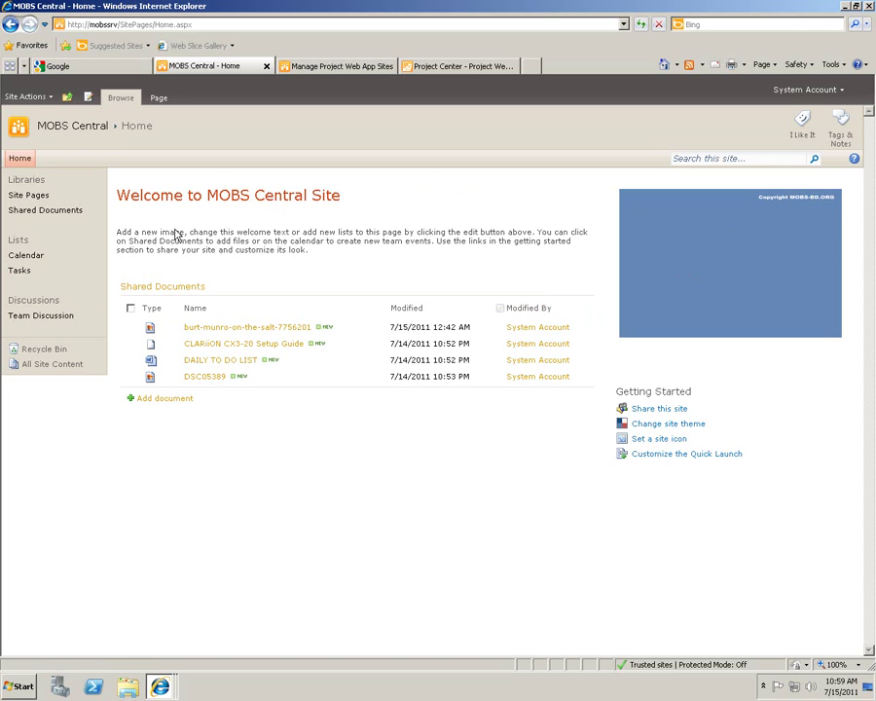
{"action": "left_click", "coordinate": [20, 95]}
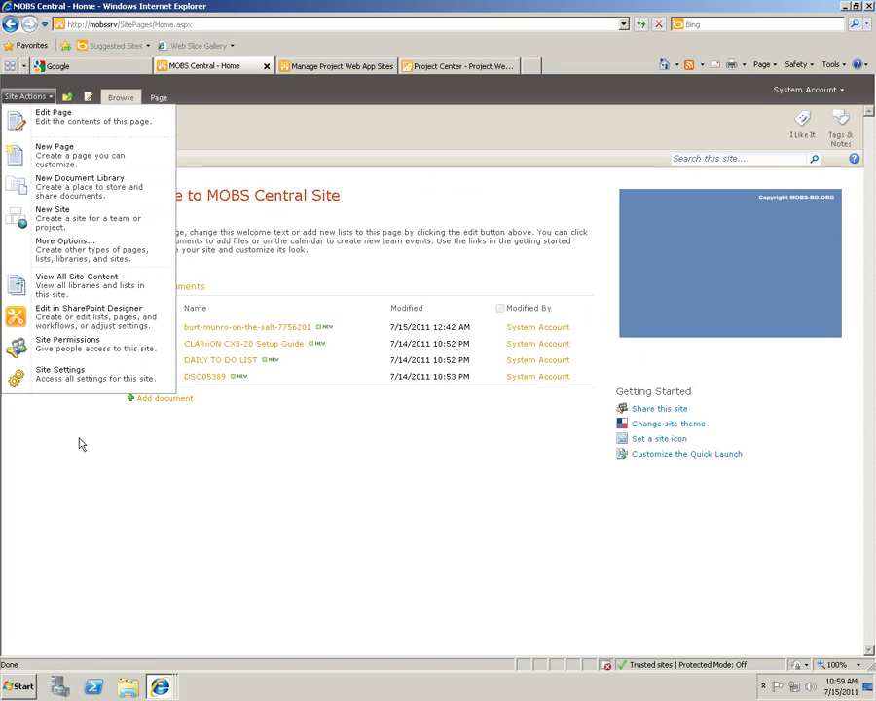
{"action": "left_click", "coordinate": [75, 376]}
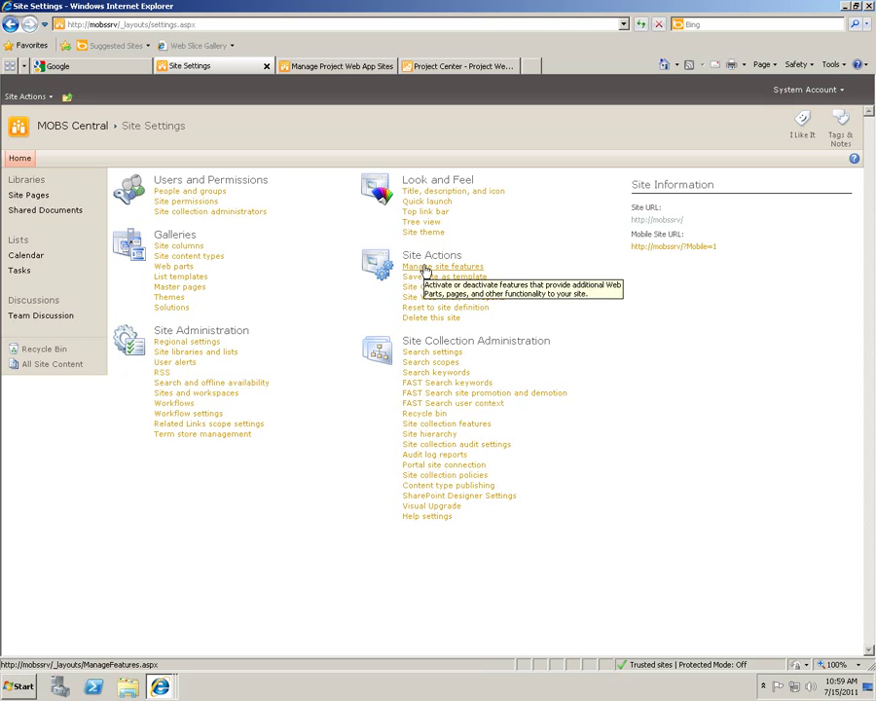
{"action": "left_click", "coordinate": [71, 132]}
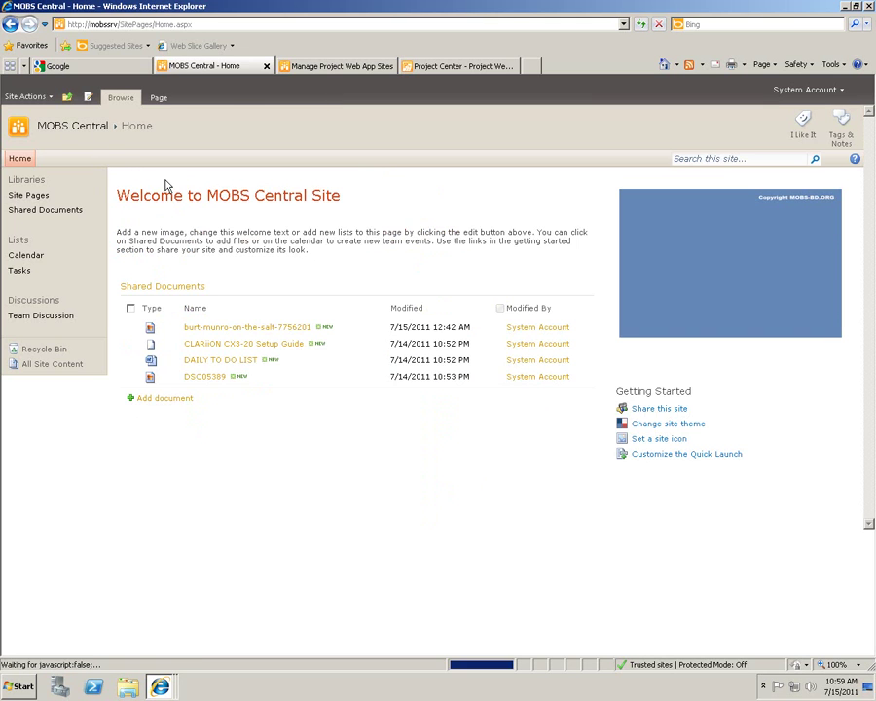
{"action": "left_click", "coordinate": [159, 97]}
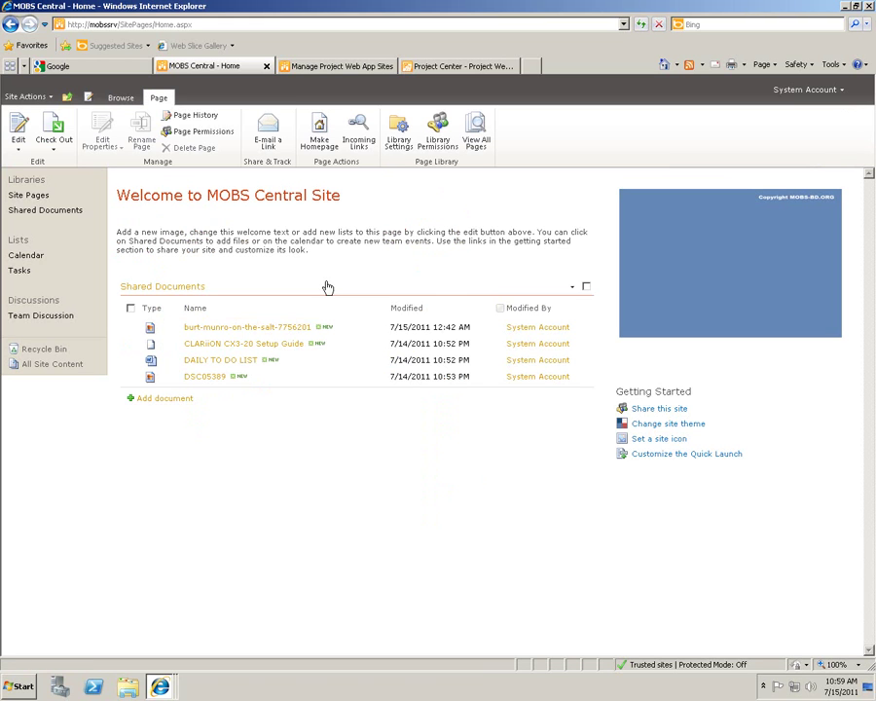
Put the MOBS Central home page into edit mode and place the cursor in the welcome heading.
{"action": "left_click", "coordinate": [17, 127]}
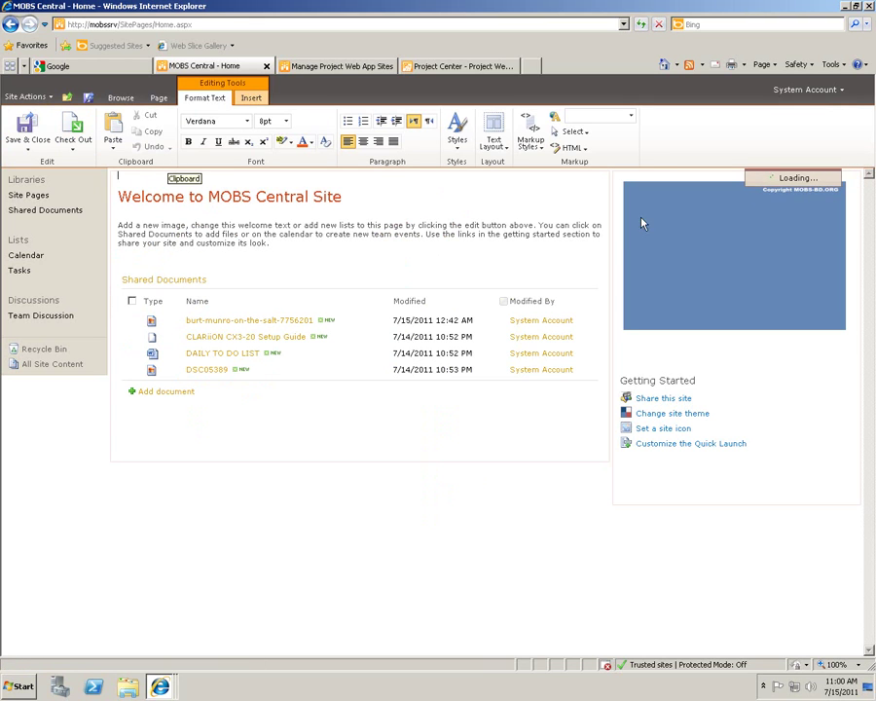
{"action": "left_click", "coordinate": [759, 237]}
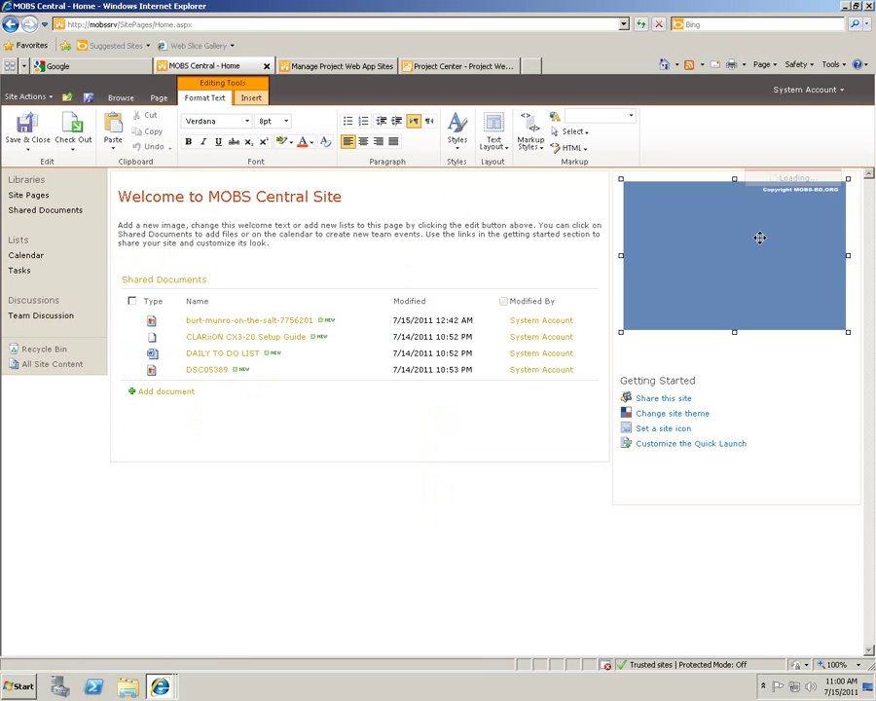
{"action": "left_click", "coordinate": [348, 198]}
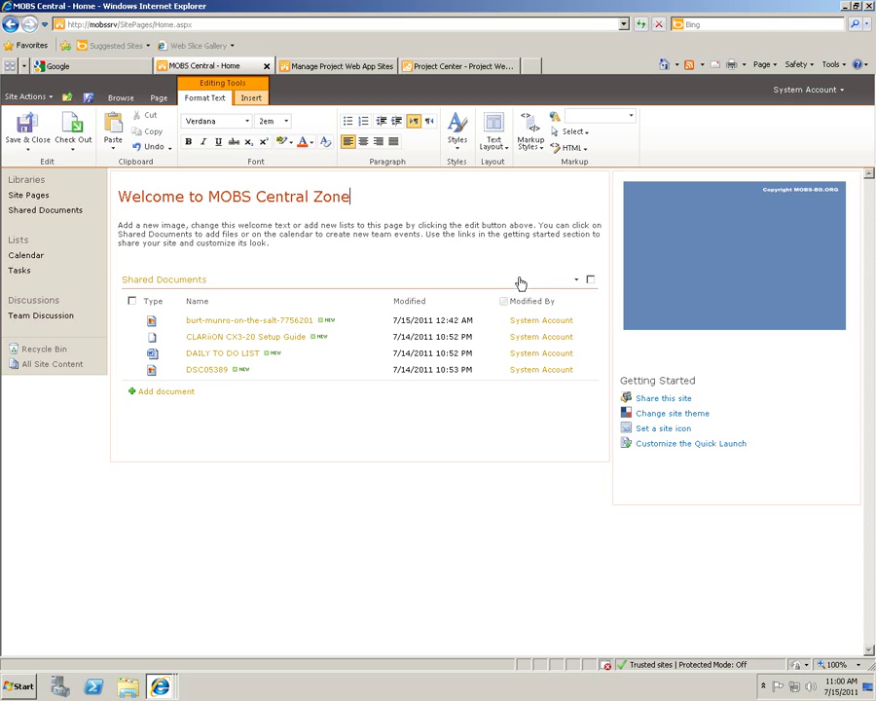
Check the welcome picture's properties, then save the page with heading 'Welcome to MOBS Central Zone'.
{"action": "left_click", "coordinate": [716, 250]}
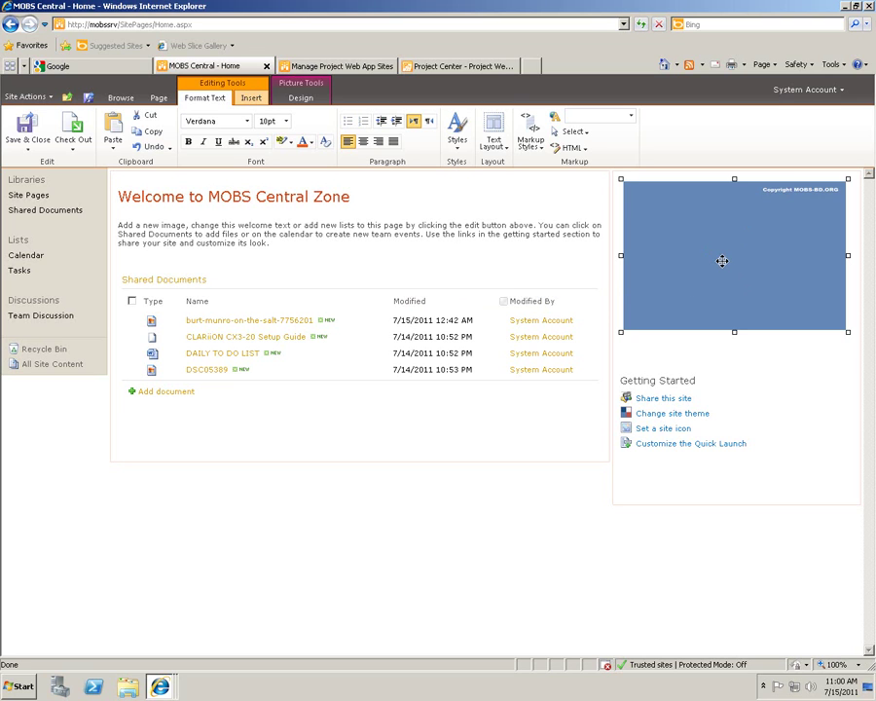
{"action": "right_click", "coordinate": [722, 261]}
{"action": "left_click", "coordinate": [543, 234]}
{"action": "left_click", "coordinate": [736, 230]}
{"action": "left_click", "coordinate": [302, 98]}
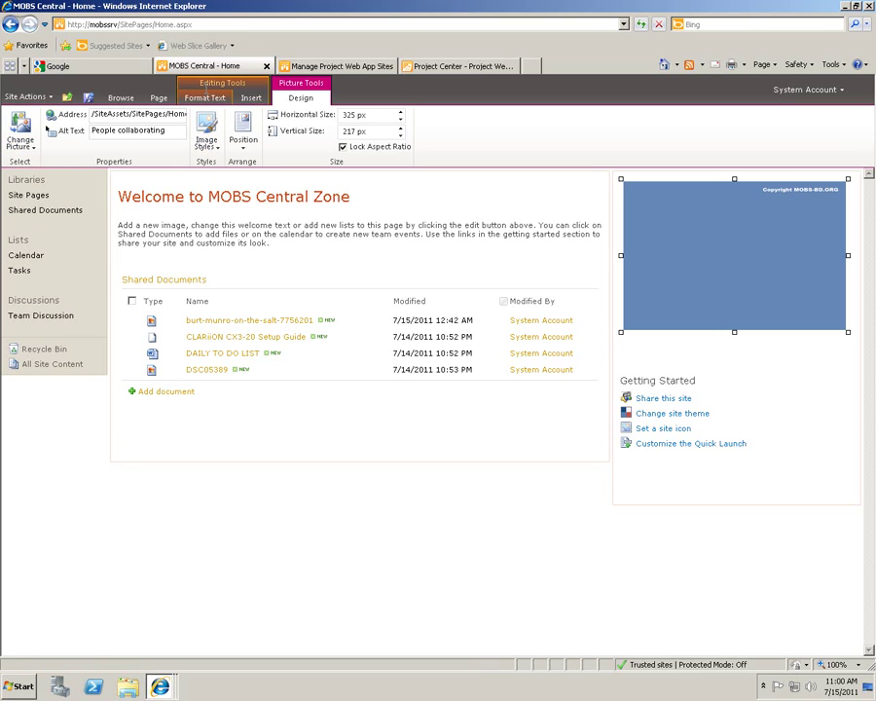
{"action": "left_click", "coordinate": [175, 197]}
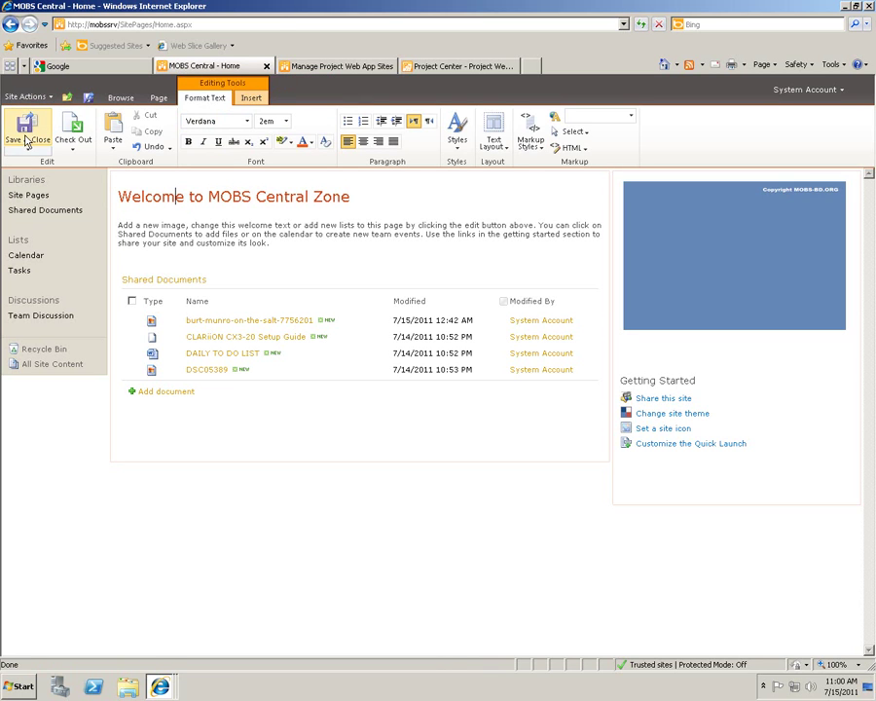
{"action": "left_click", "coordinate": [27, 134]}
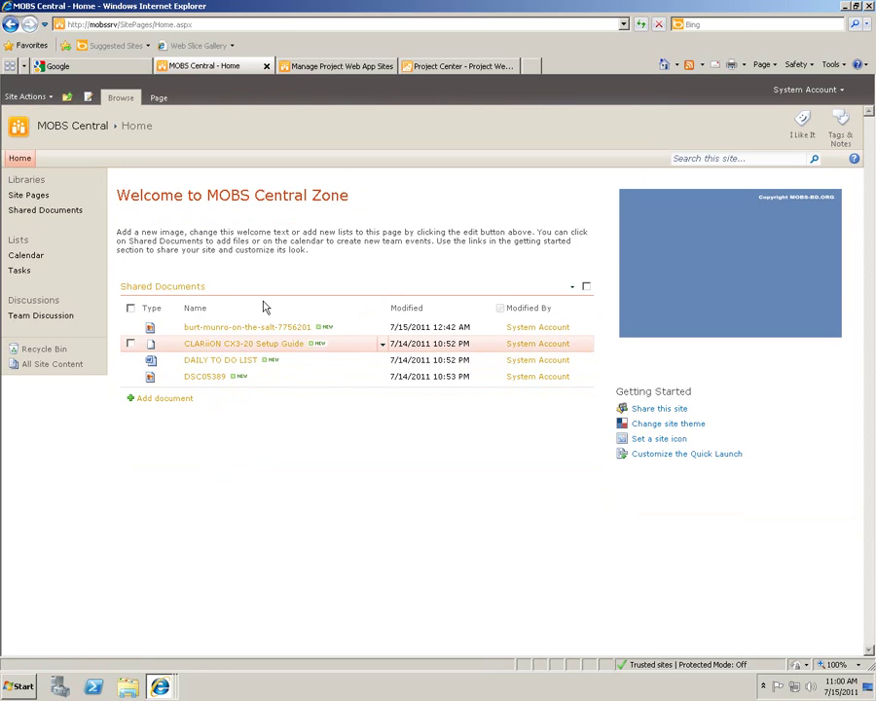
{"action": "left_click", "coordinate": [240, 328]}
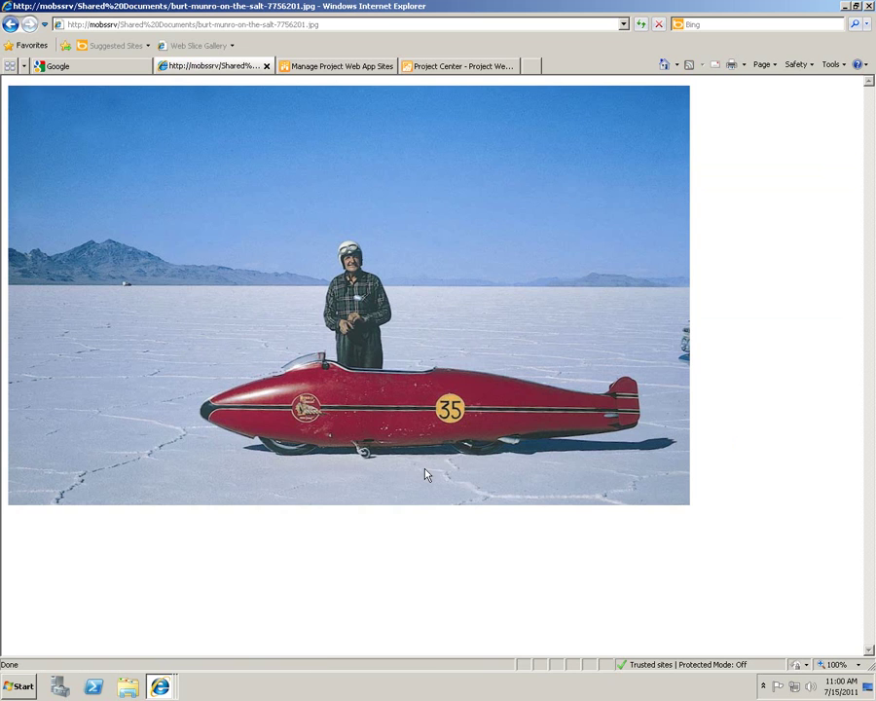
{"action": "left_click", "coordinate": [10, 27]}
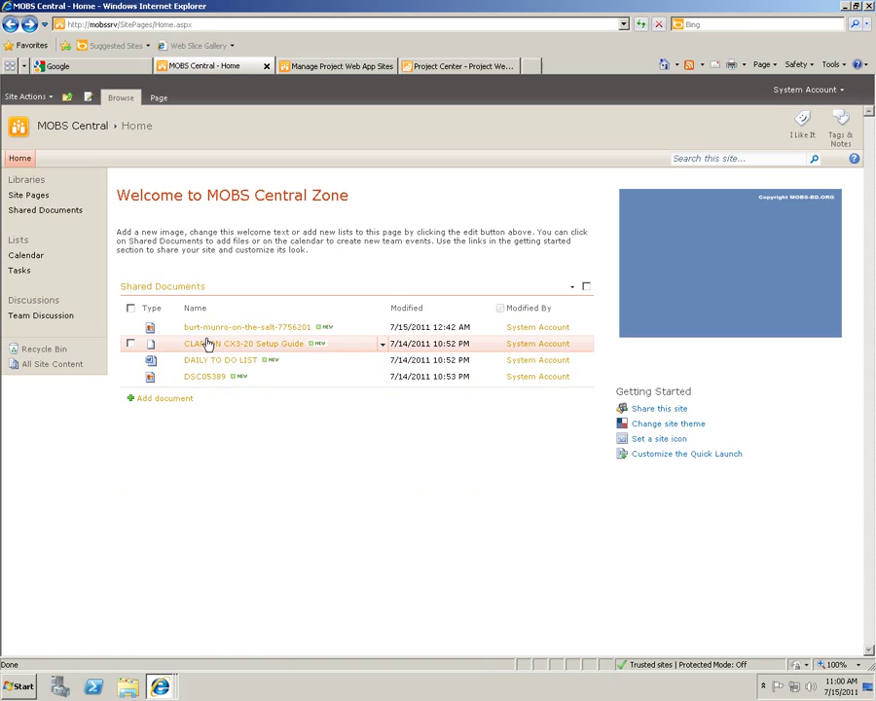
{"action": "left_click", "coordinate": [258, 348]}
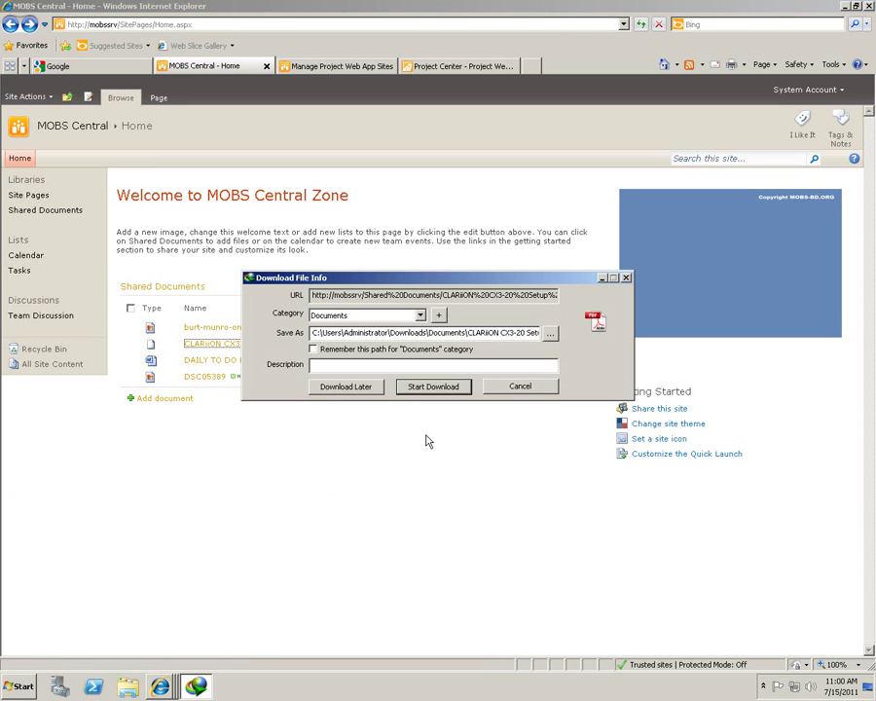
{"action": "left_click", "coordinate": [523, 386]}
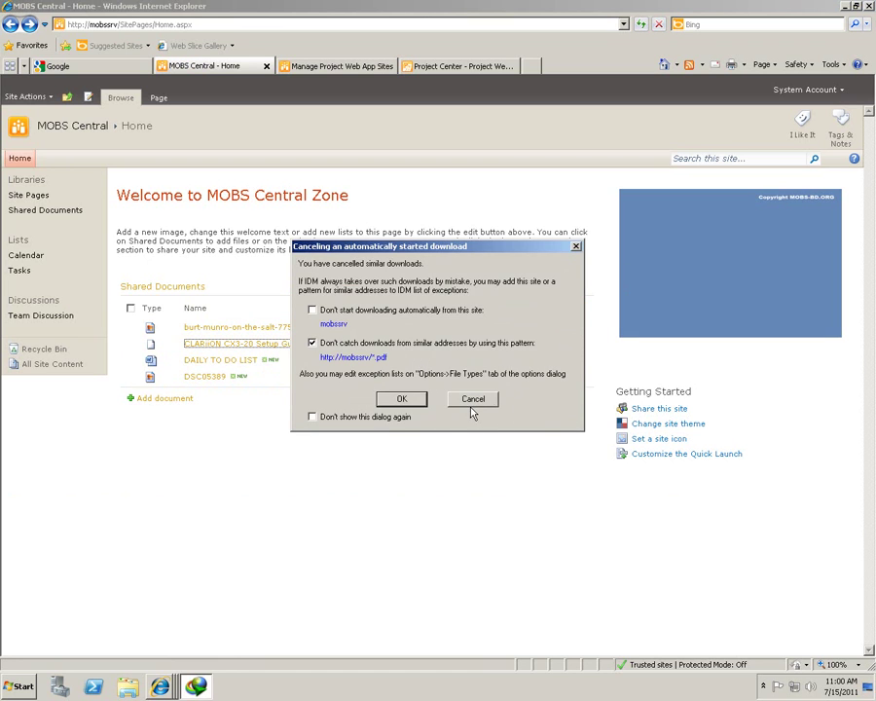
{"action": "left_click", "coordinate": [469, 401]}
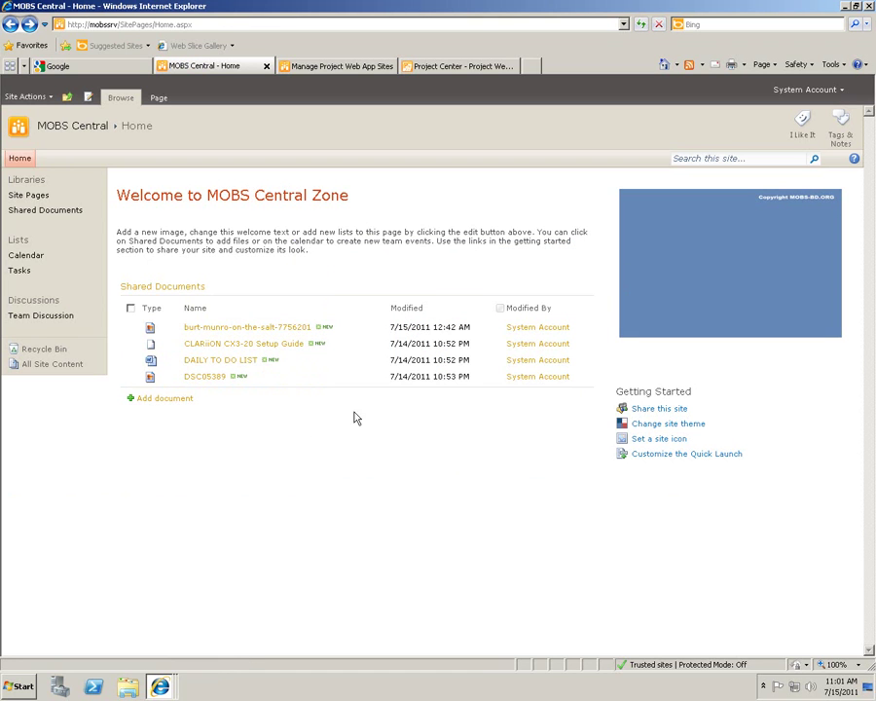
{"action": "left_click", "coordinate": [199, 361]}
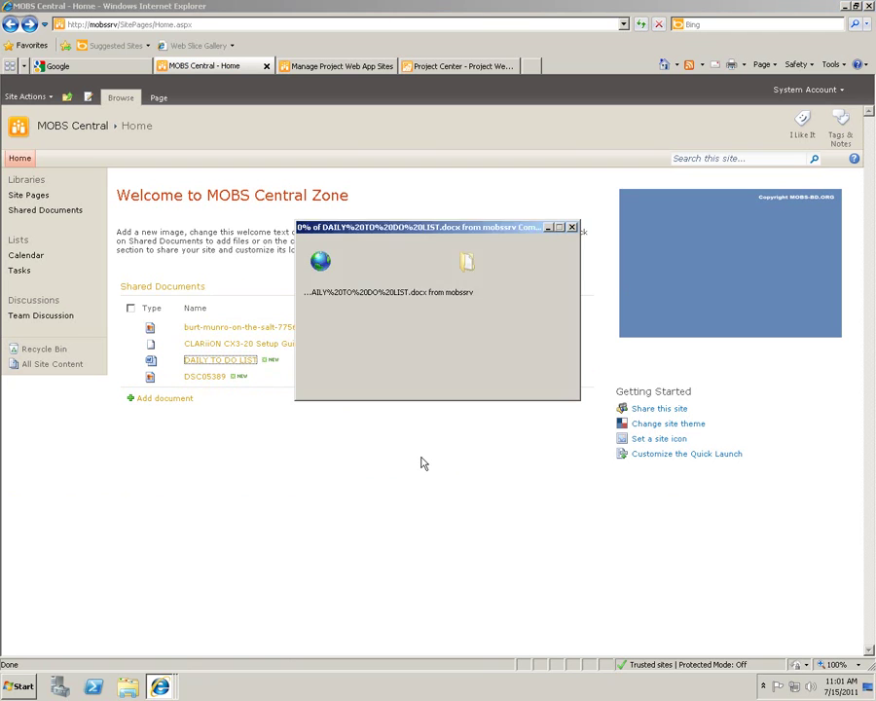
{"action": "left_click", "coordinate": [420, 346]}
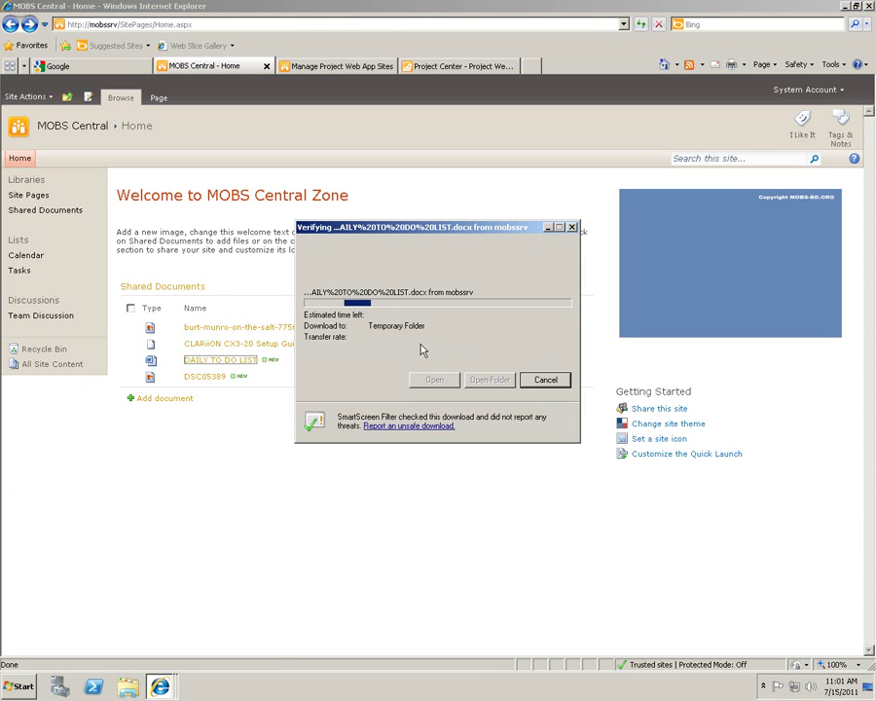
{"action": "left_click", "coordinate": [546, 379]}
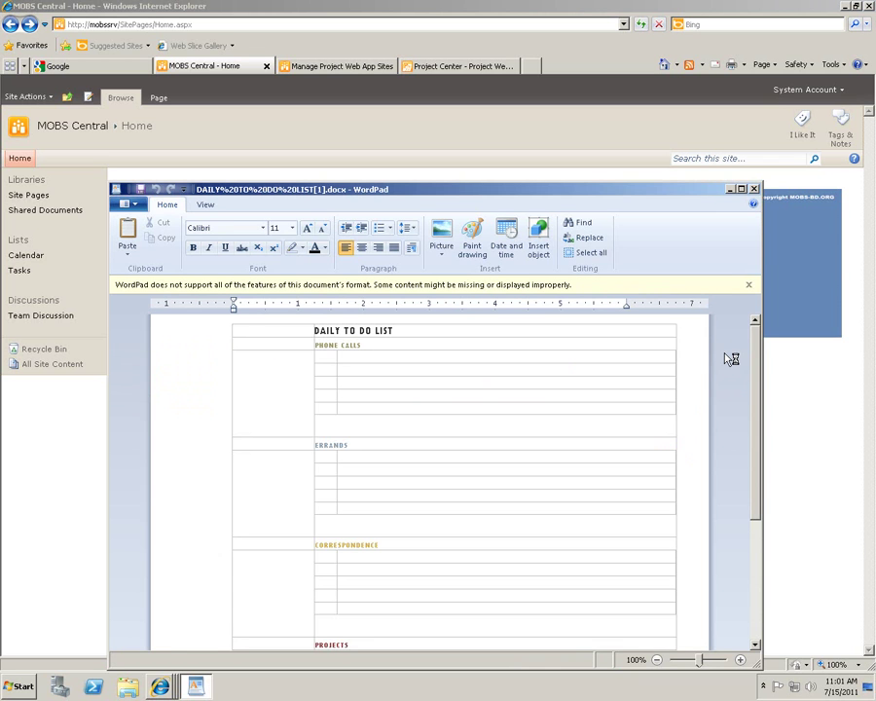
{"action": "scroll", "coordinate": [726, 357], "scroll_direction": "down", "scroll_amount": 3}
{"action": "scroll", "coordinate": [727, 358], "scroll_direction": "up", "scroll_amount": 3}
{"action": "left_click", "coordinate": [754, 189]}
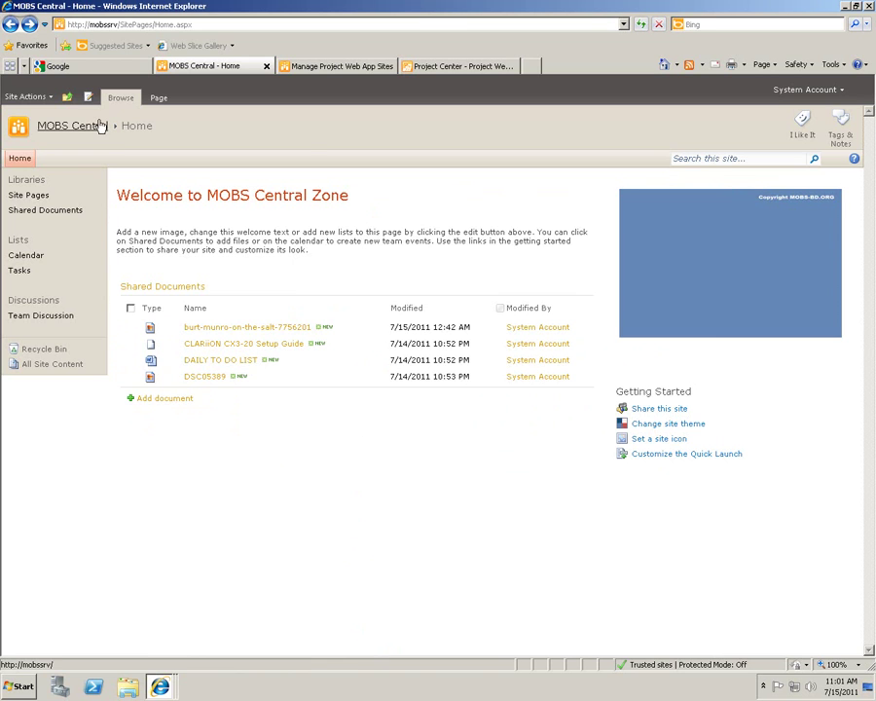
Review the MOBS Central, Project Center and Central Administration pages, then close Internet Explorer.
{"action": "left_click", "coordinate": [49, 129]}
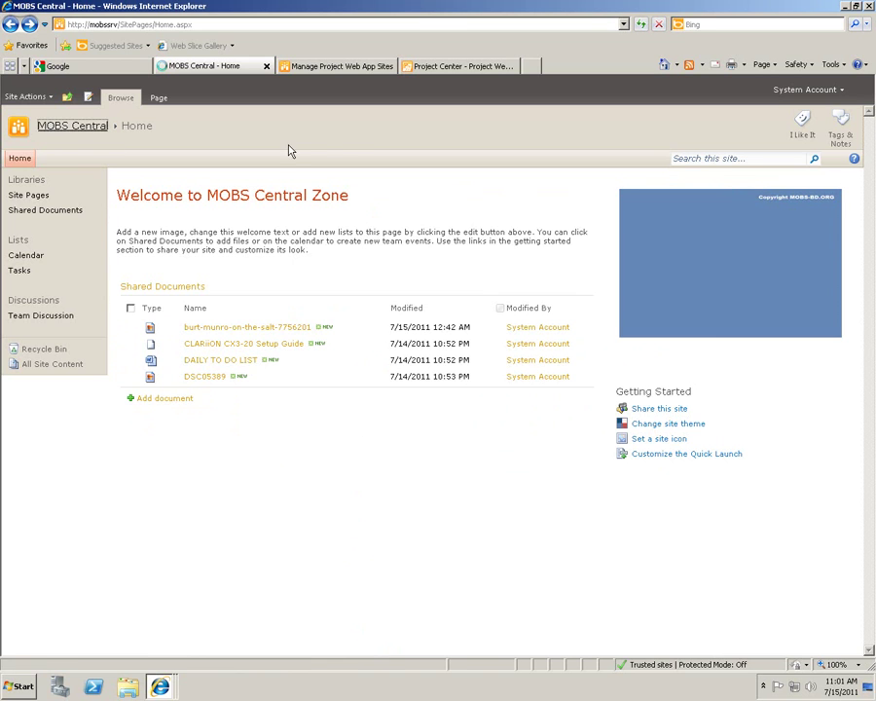
{"action": "left_click", "coordinate": [455, 66]}
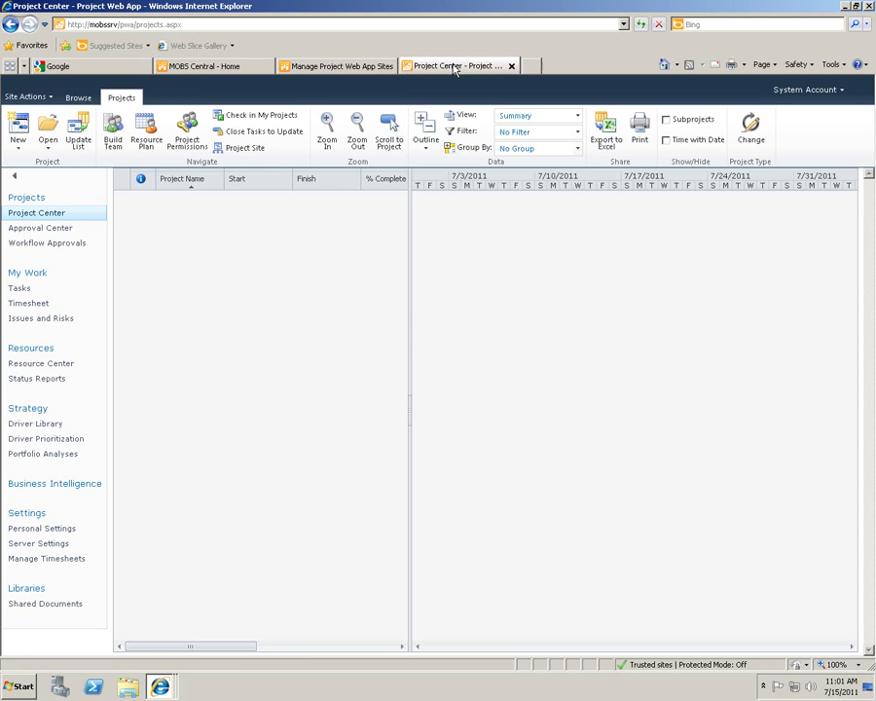
{"action": "left_click", "coordinate": [311, 68]}
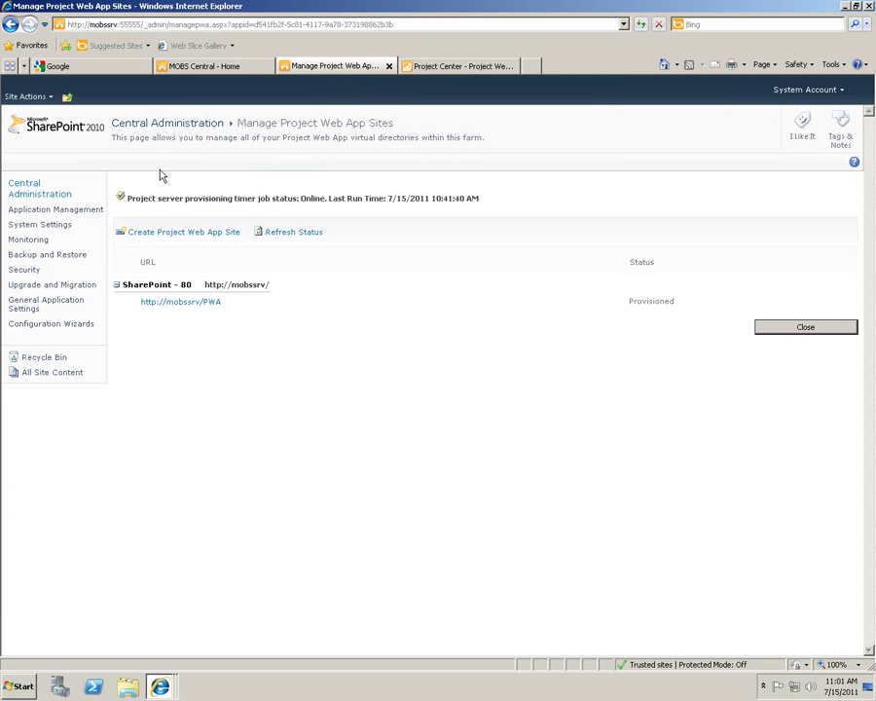
{"action": "left_click", "coordinate": [163, 124]}
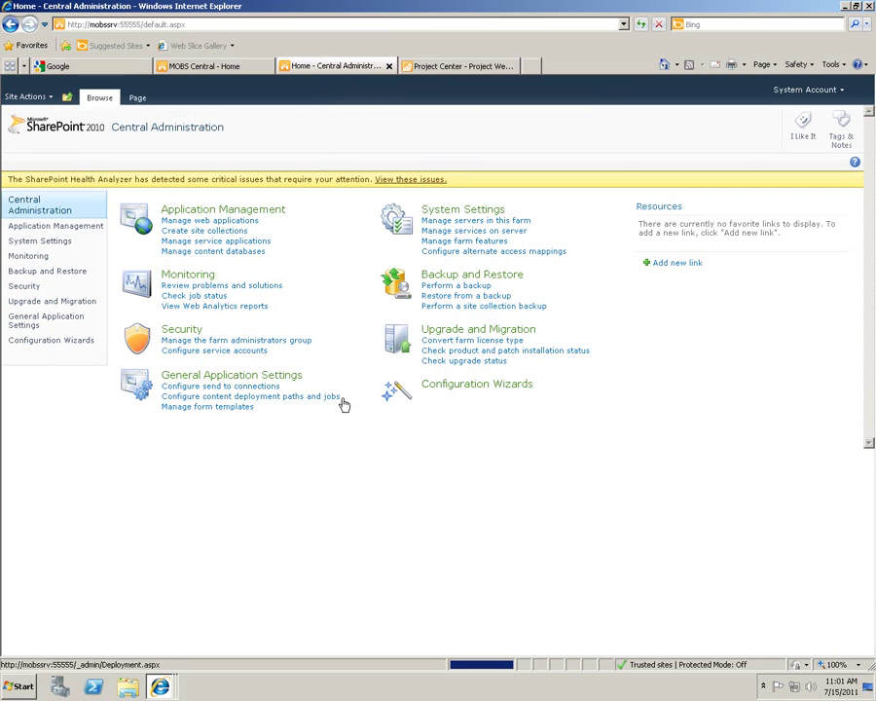
{"action": "left_click", "coordinate": [199, 69]}
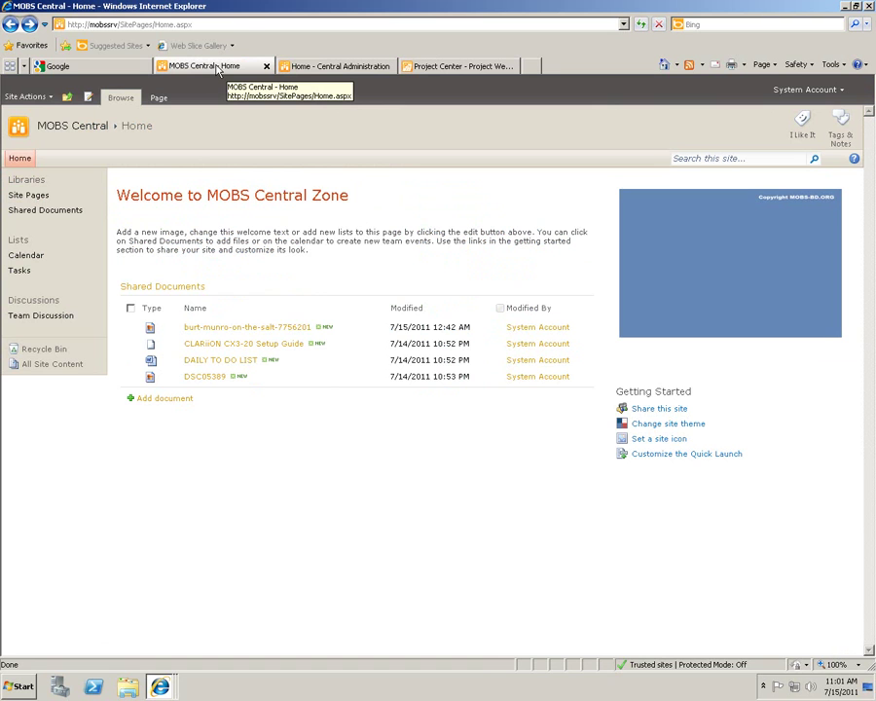
{"action": "left_click", "coordinate": [458, 66]}
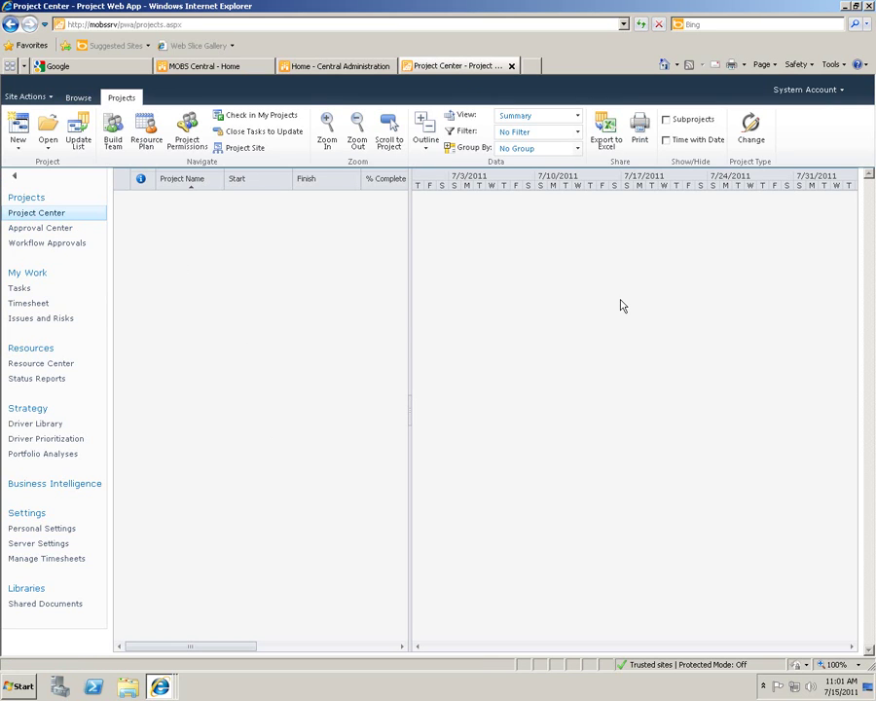
{"action": "left_click", "coordinate": [870, 7]}
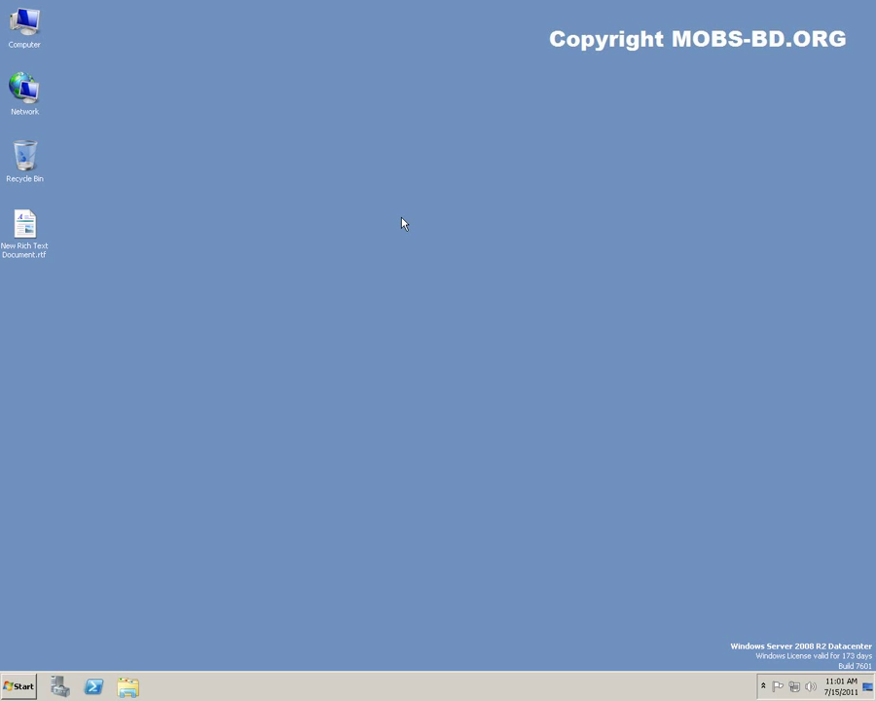